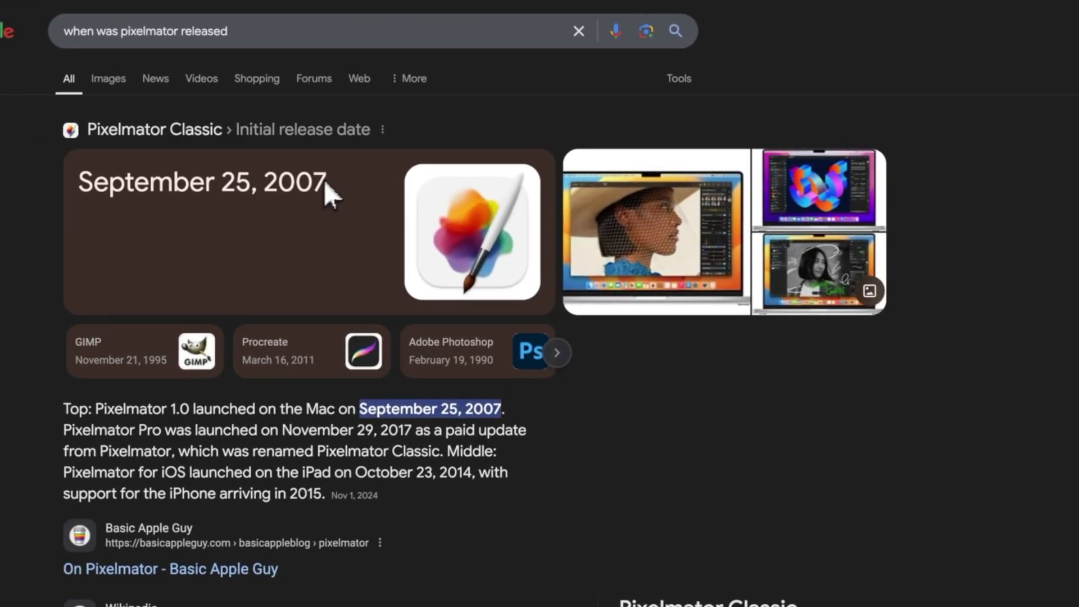
Highlight the release date September 25, 2007 in Google's answer box
{"action": "left_click_drag", "start_coordinate": [324, 181], "coordinate": [84, 188]}
Clear the highlight from the release date text
{"action": "left_click", "coordinate": [193, 222]}
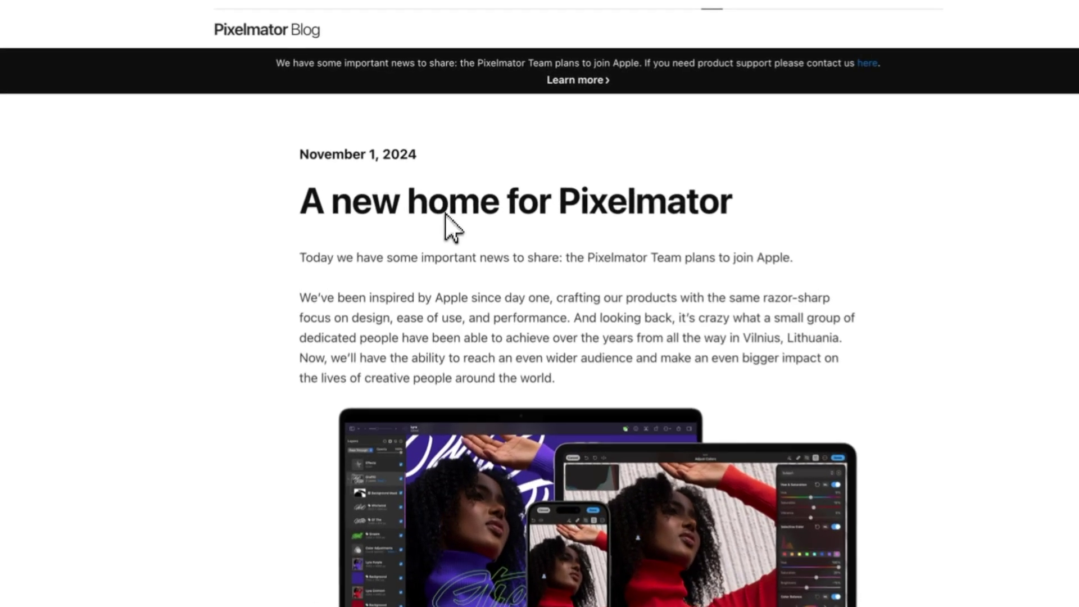
Read the 'A new home for Pixelmator' post, highlighting its title and key phrases
{"action": "left_click_drag", "start_coordinate": [763, 224], "coordinate": [292, 211]}
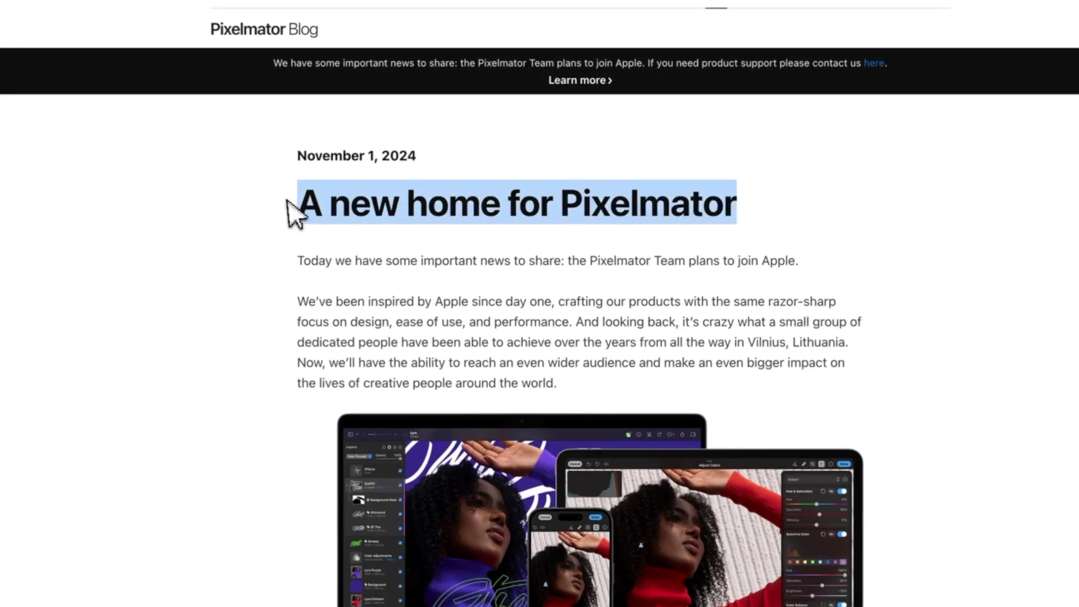
{"action": "left_click", "coordinate": [233, 200]}
{"action": "left_click_drag", "start_coordinate": [299, 160], "coordinate": [455, 156]}
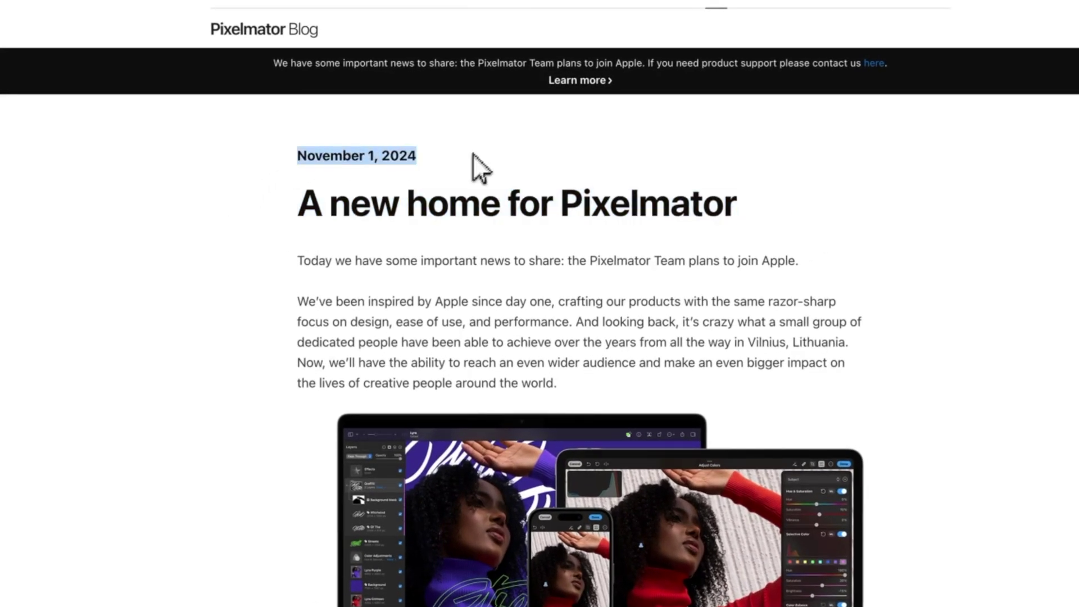
{"action": "scroll", "coordinate": [466, 259], "scroll_direction": "down", "scroll_amount": 4}
{"action": "scroll", "coordinate": [477, 286], "scroll_direction": "up", "scroll_amount": 3}
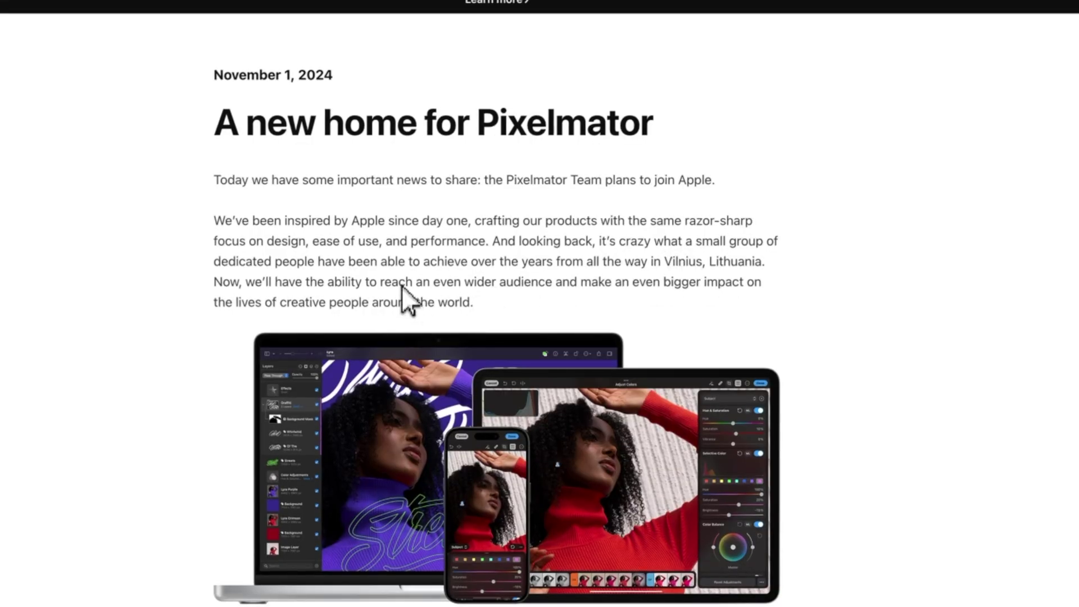
{"action": "left_click_drag", "start_coordinate": [711, 261], "coordinate": [754, 262]}
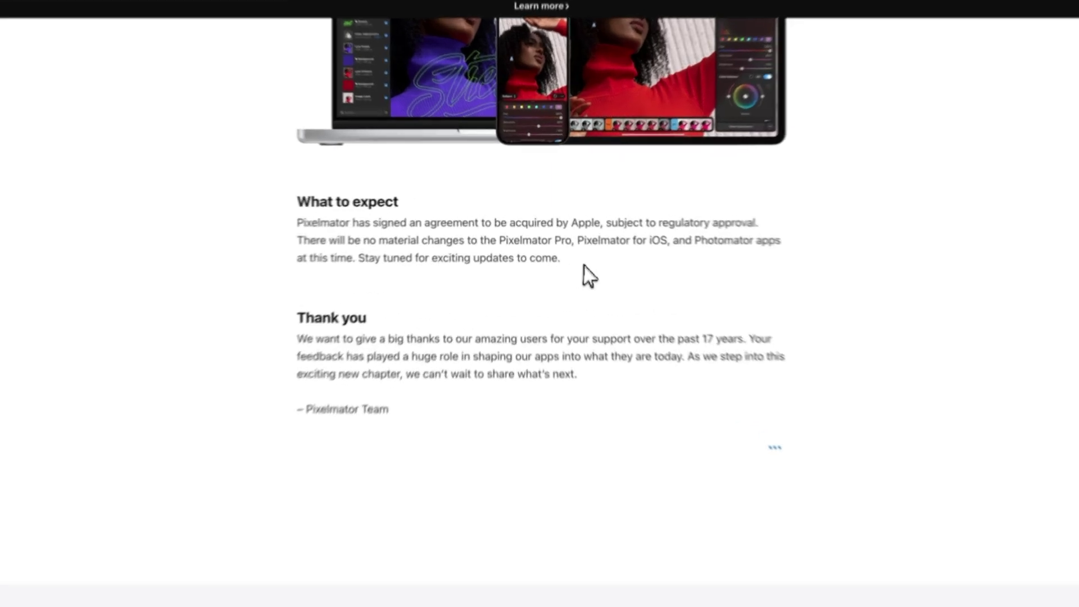
{"action": "left_click_drag", "start_coordinate": [568, 252], "coordinate": [487, 252]}
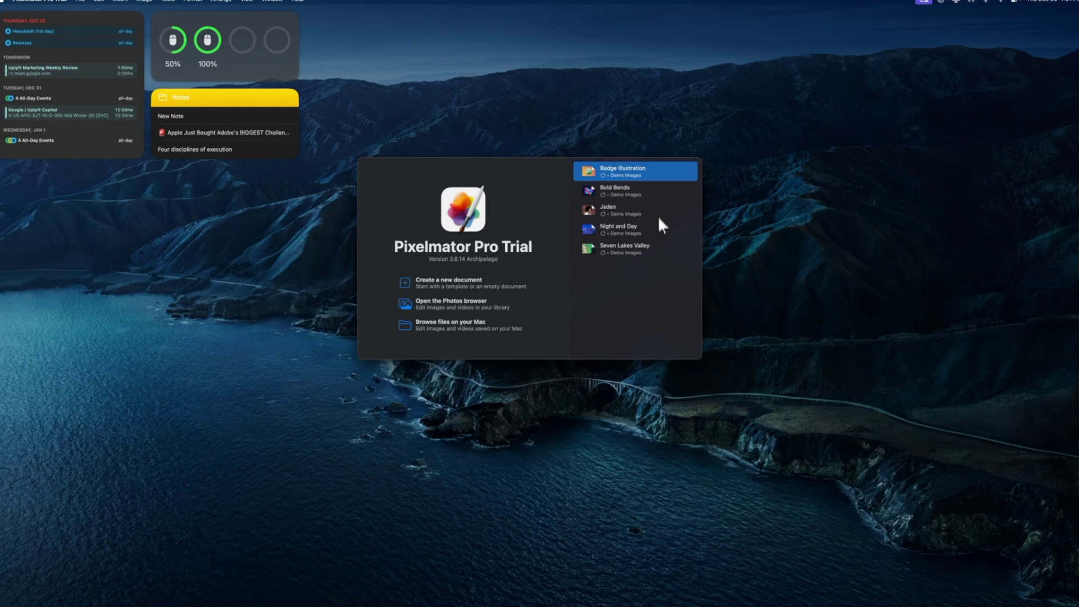
Open the Badge Illustration demo and set the layer thumbnails to the large size
{"action": "double_click", "coordinate": [613, 173]}
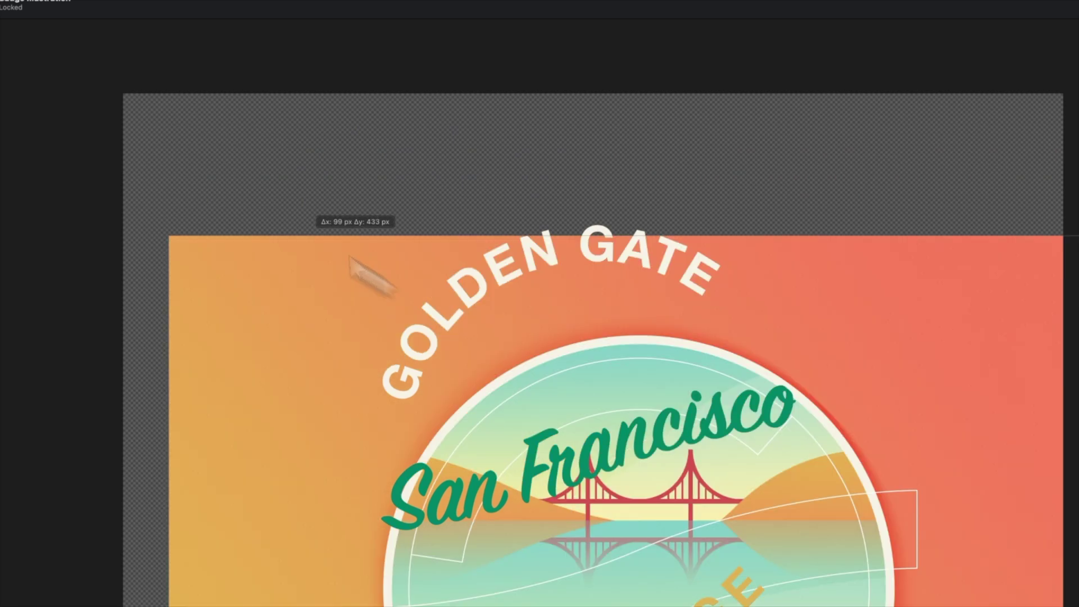
{"action": "key", "text": "super+z"}
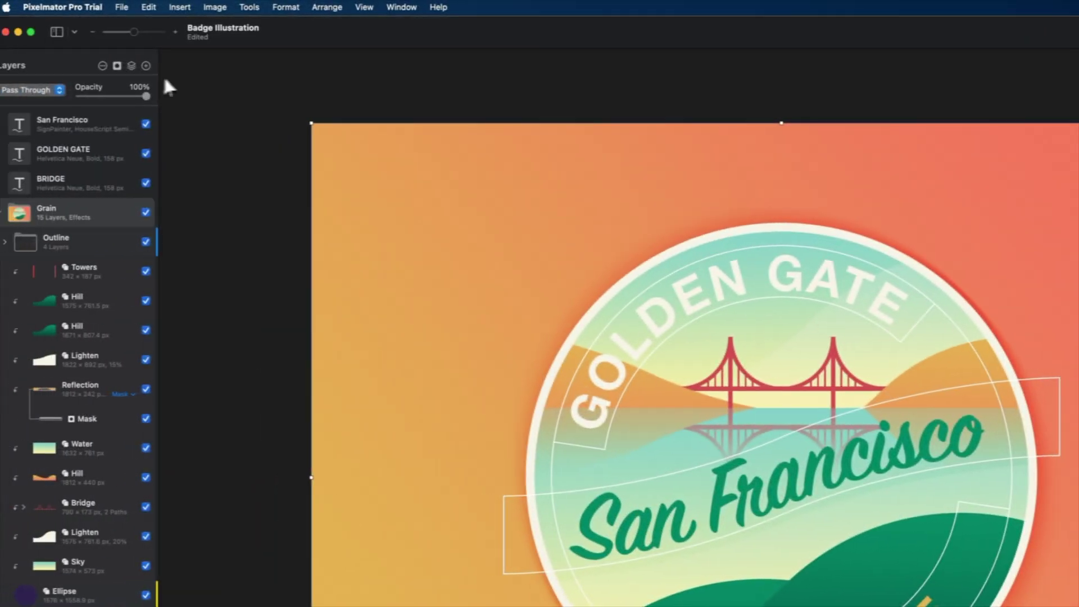
{"action": "left_click", "coordinate": [113, 66]}
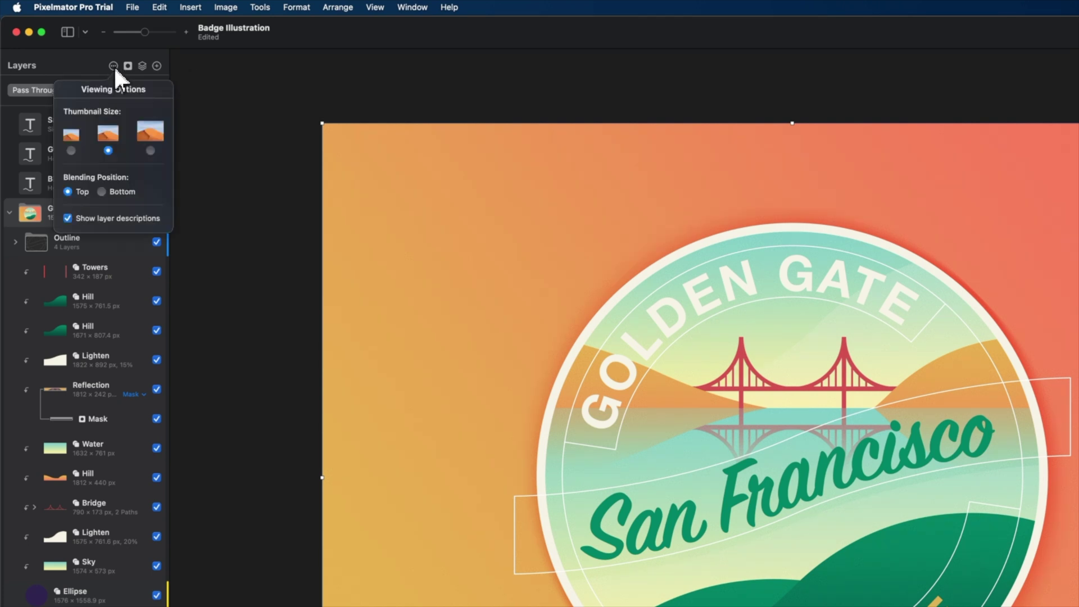
{"action": "left_click", "coordinate": [152, 132]}
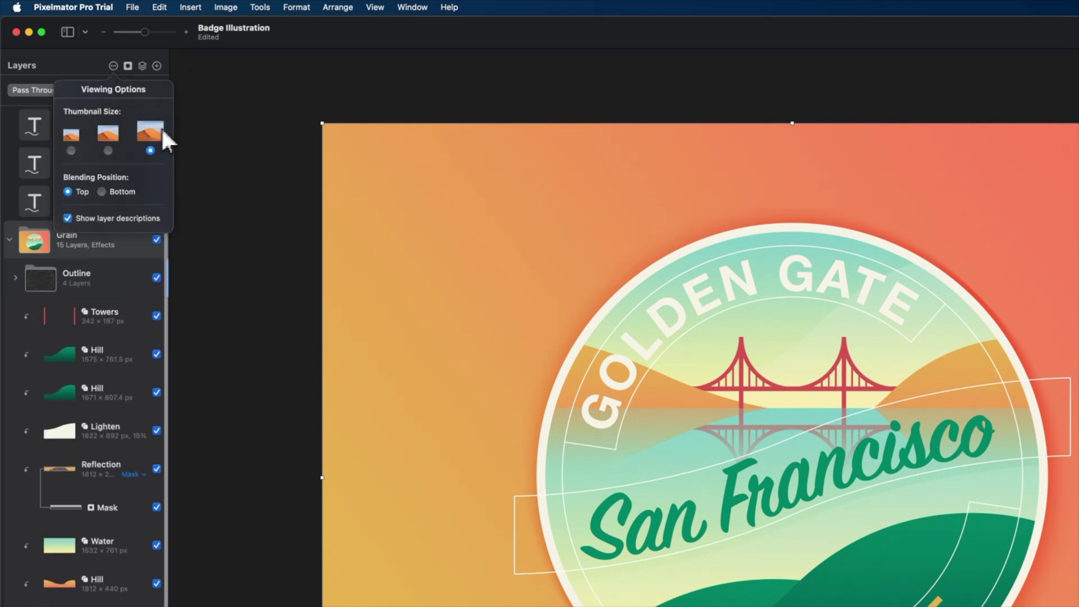
{"action": "left_click", "coordinate": [71, 149]}
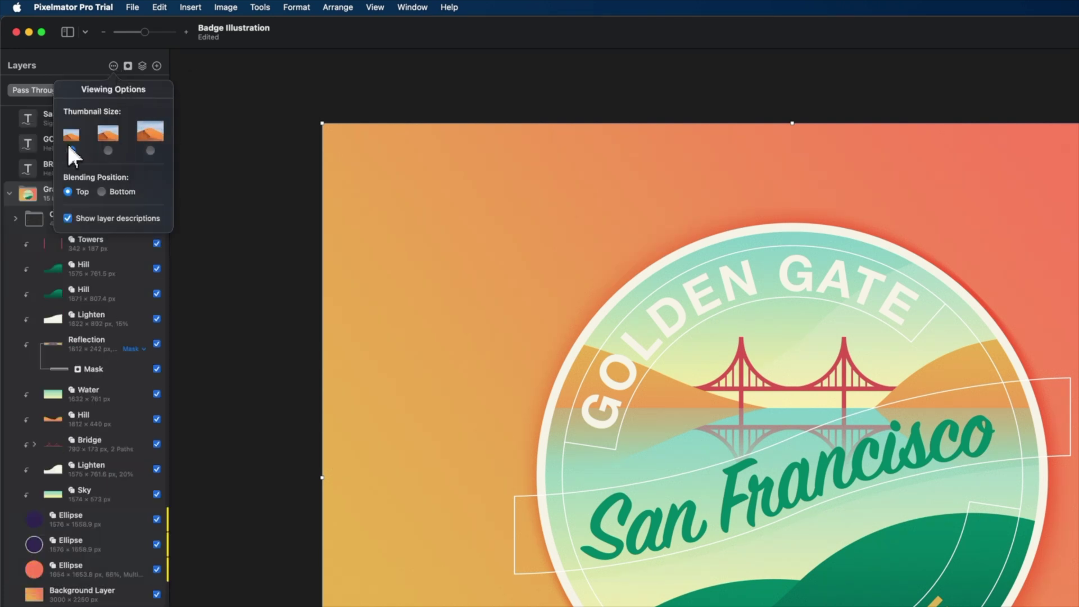
{"action": "left_click", "coordinate": [150, 150]}
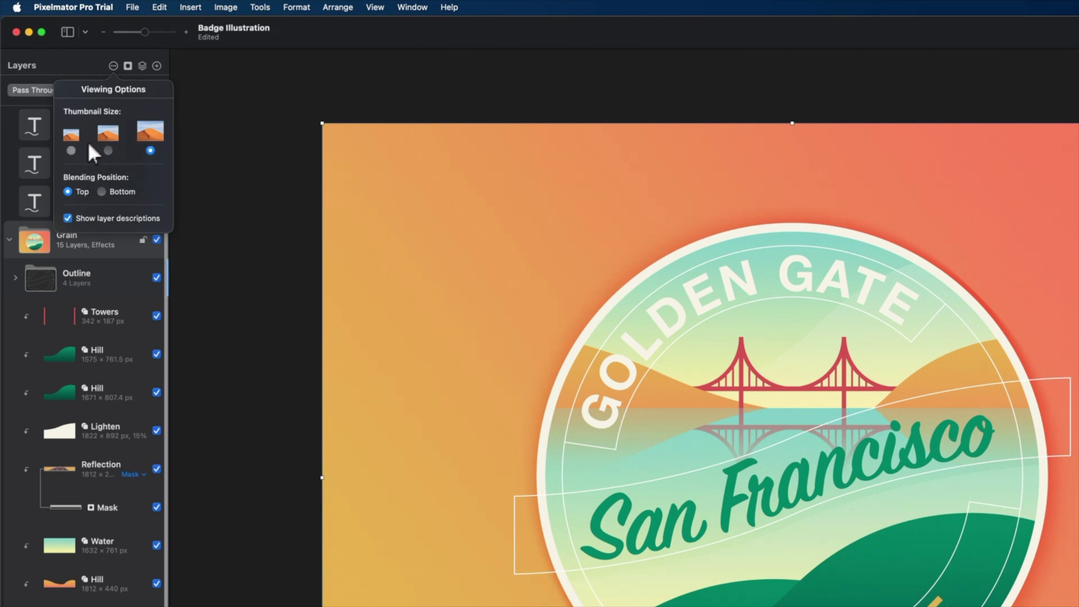
{"action": "left_click", "coordinate": [71, 150]}
{"action": "left_click", "coordinate": [150, 150]}
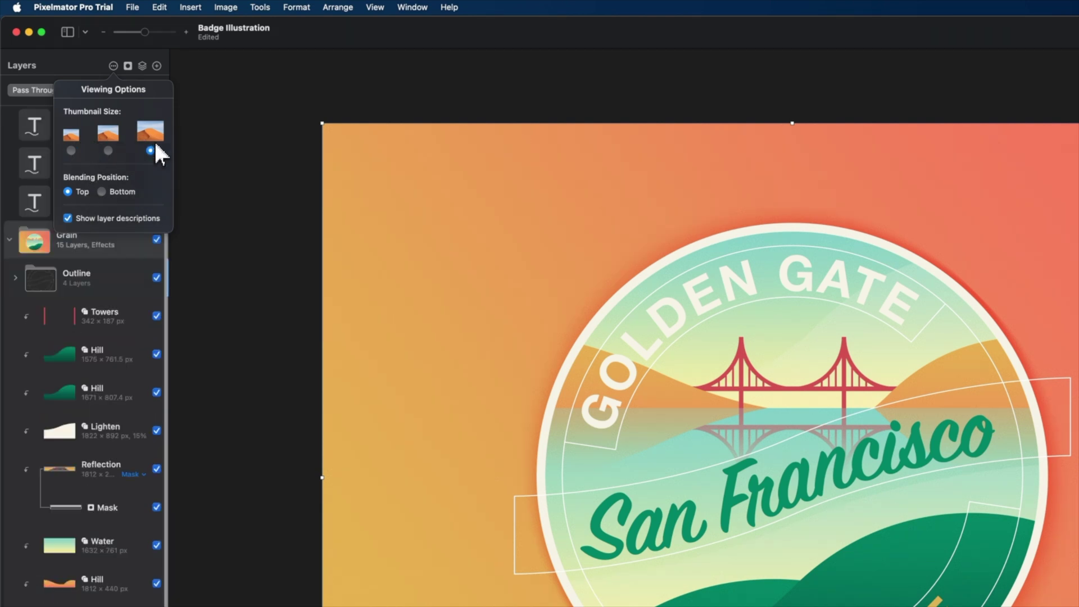
Try bottom and top Blending Position, toggle layer descriptions, and keep them at top with descriptions shown
{"action": "left_click", "coordinate": [113, 194]}
{"action": "left_click", "coordinate": [68, 191]}
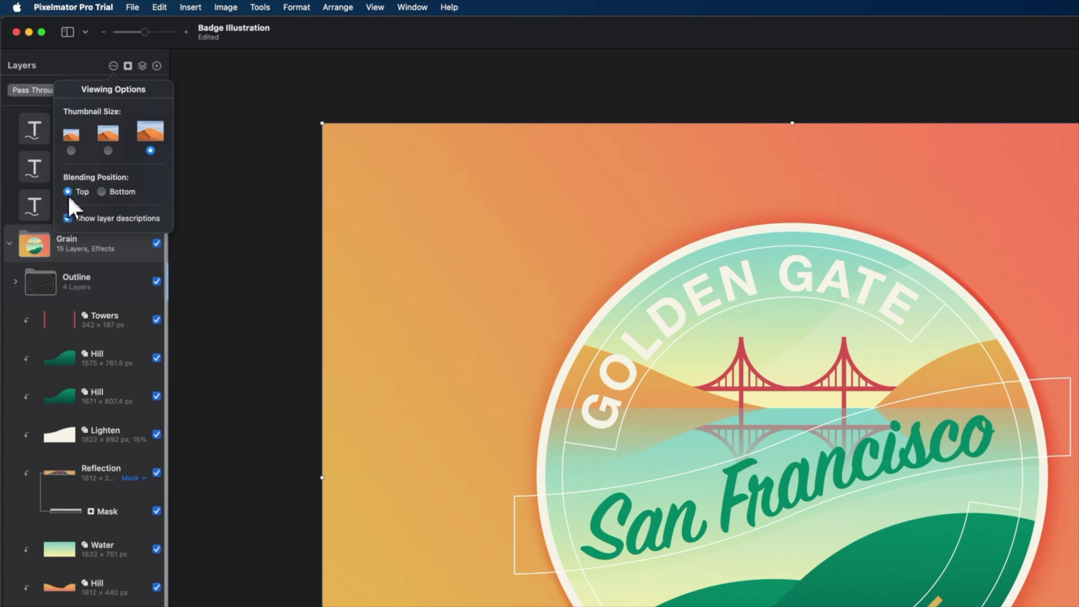
{"action": "left_click", "coordinate": [110, 193]}
{"action": "left_click", "coordinate": [78, 192]}
{"action": "left_click", "coordinate": [103, 225]}
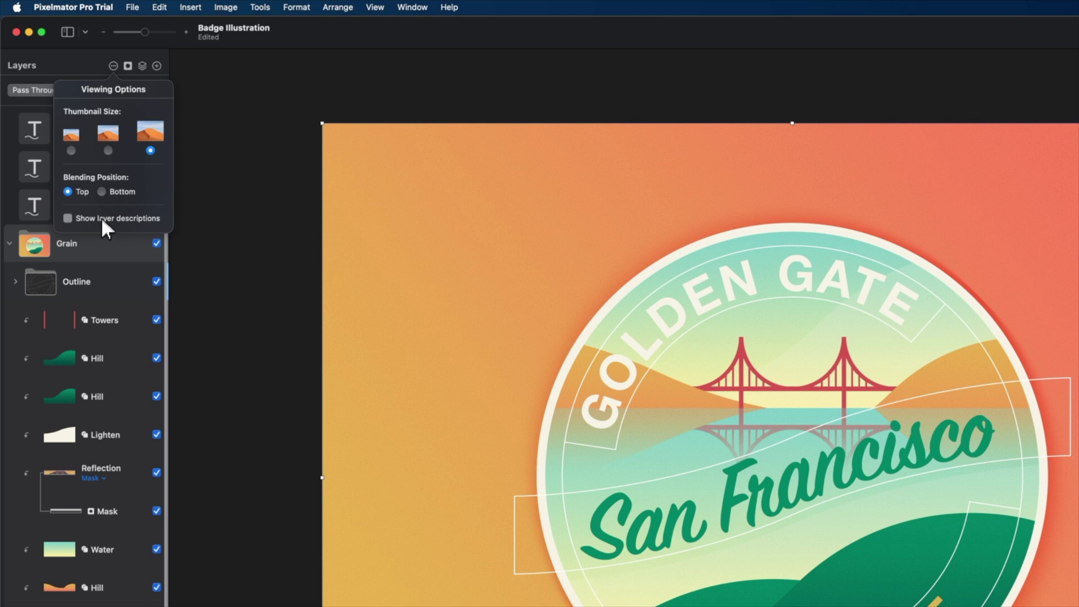
{"action": "left_click", "coordinate": [102, 225]}
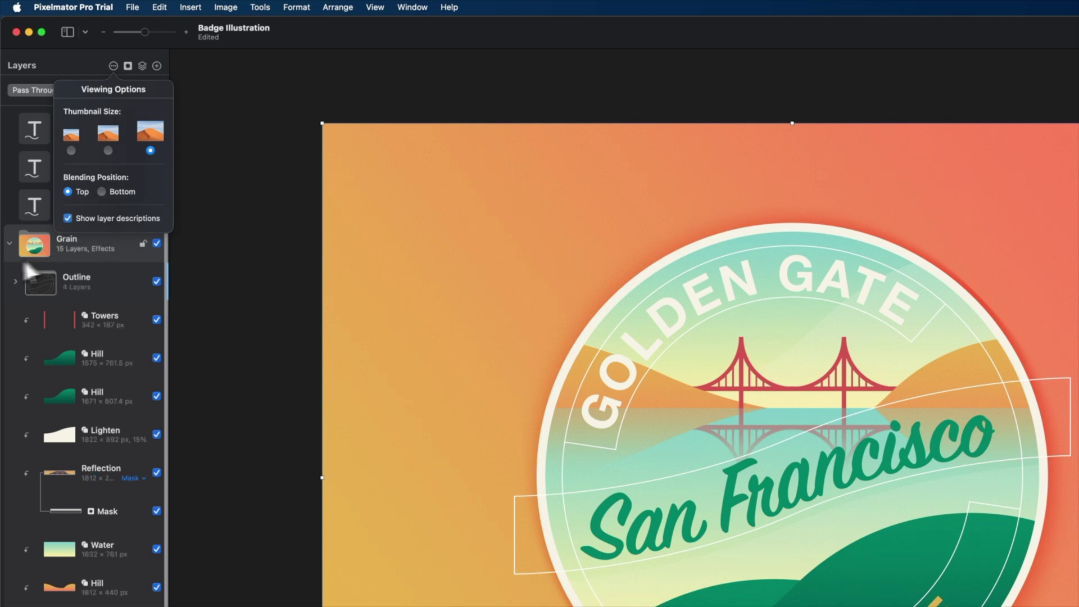
{"action": "left_click", "coordinate": [113, 244]}
Collapse Grain, select the three text layers, and test grouping them with Cmd+G, undoing each time
{"action": "left_click", "coordinate": [11, 244]}
{"action": "left_click", "coordinate": [87, 203]}
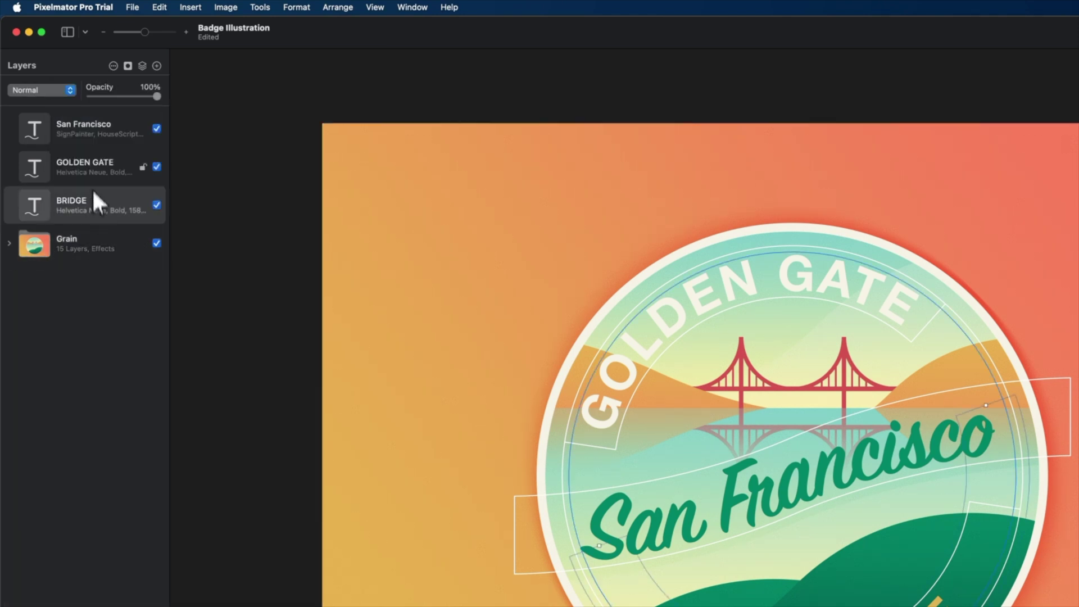
{"action": "left_click", "coordinate": [89, 145], "text": "shift"}
{"action": "key", "text": "super+g"}
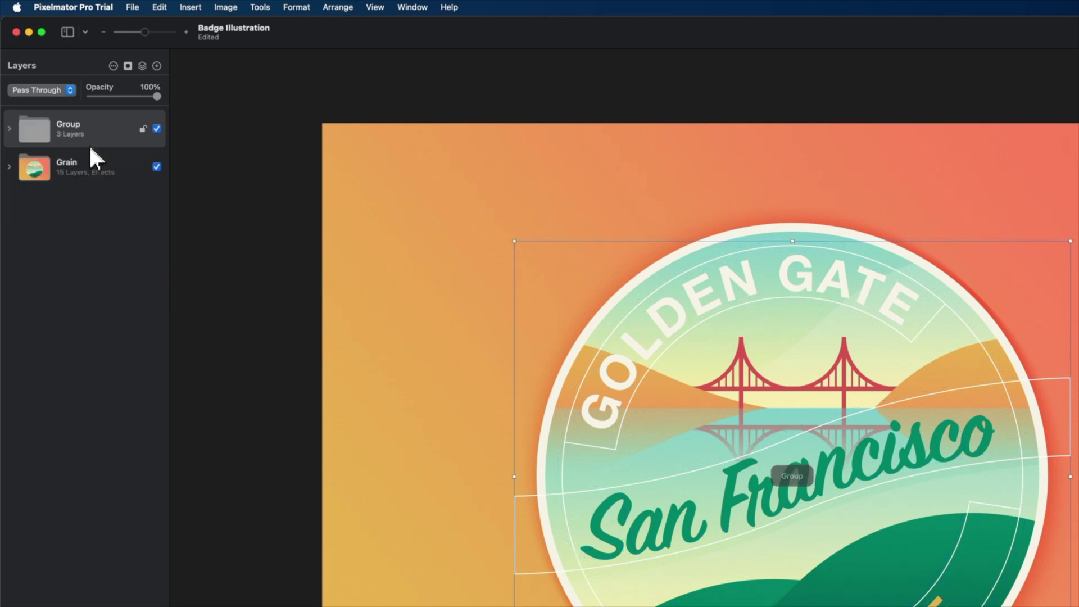
{"action": "key", "text": "super+z"}
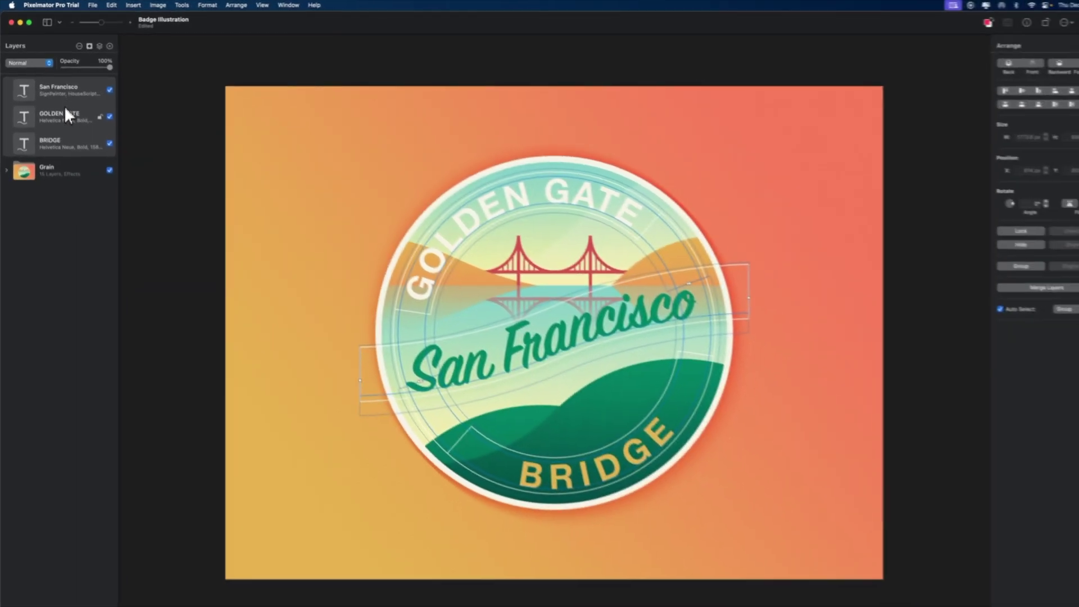
{"action": "key", "text": "super+g"}
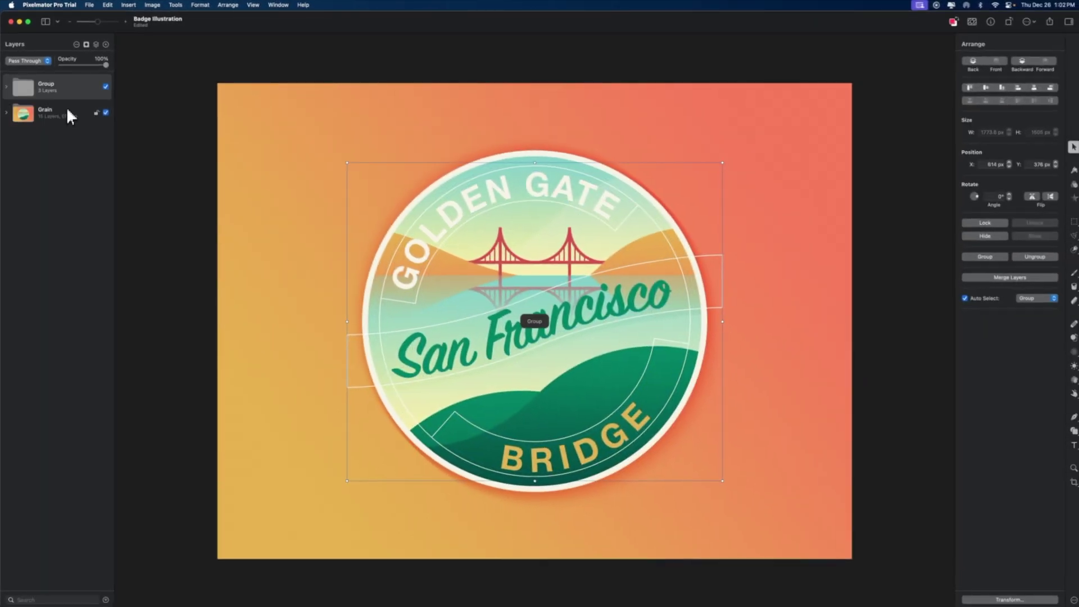
{"action": "key", "text": "super+z"}
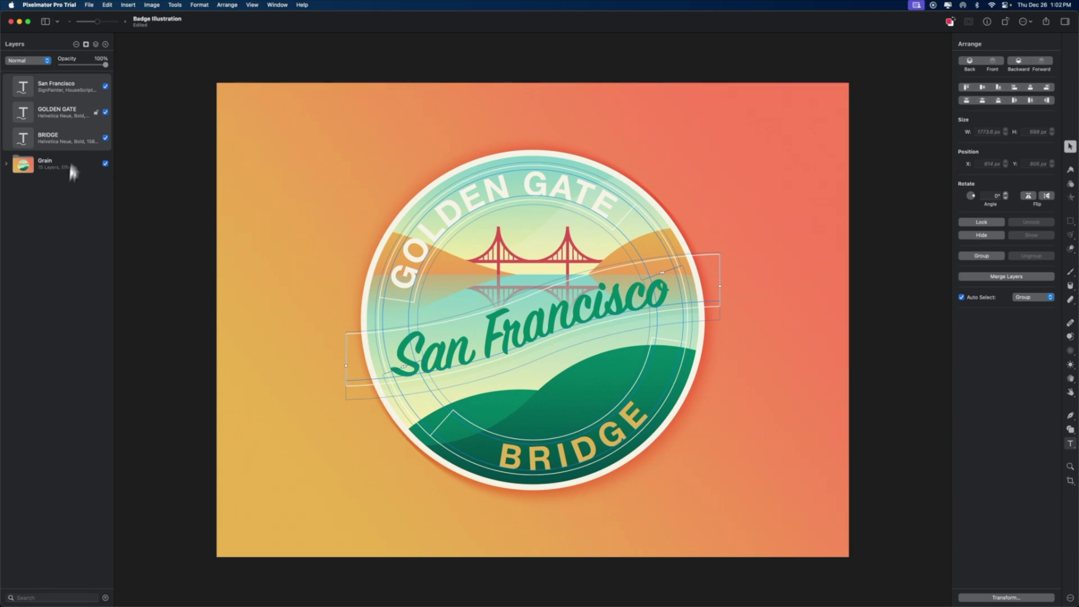
{"action": "key", "text": "super+g"}
{"action": "key", "text": "super+z"}
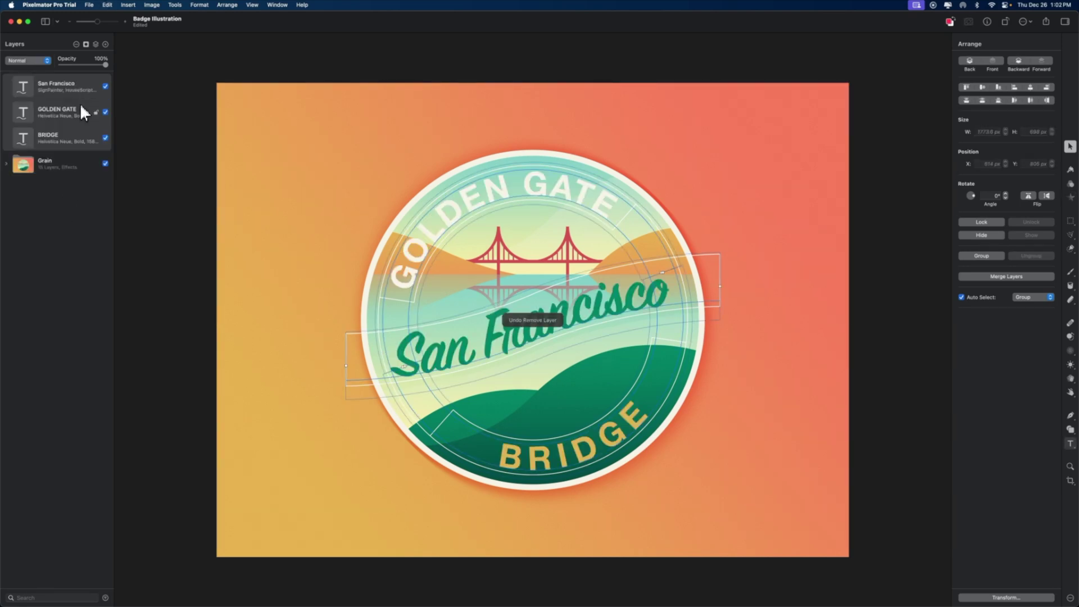
{"action": "right_click", "coordinate": [82, 111]}
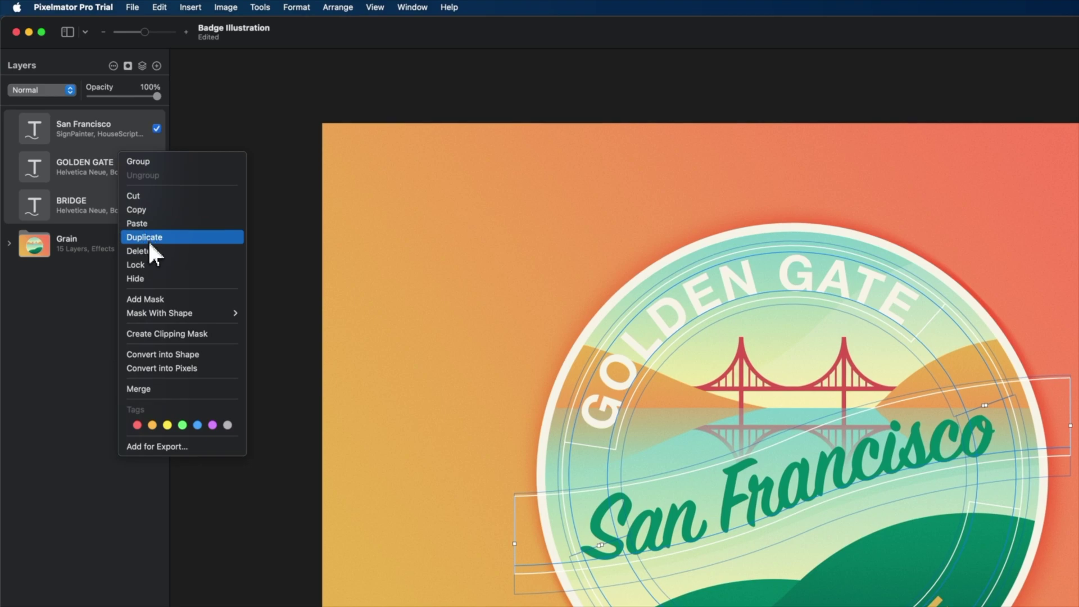
{"action": "key", "text": "Escape"}
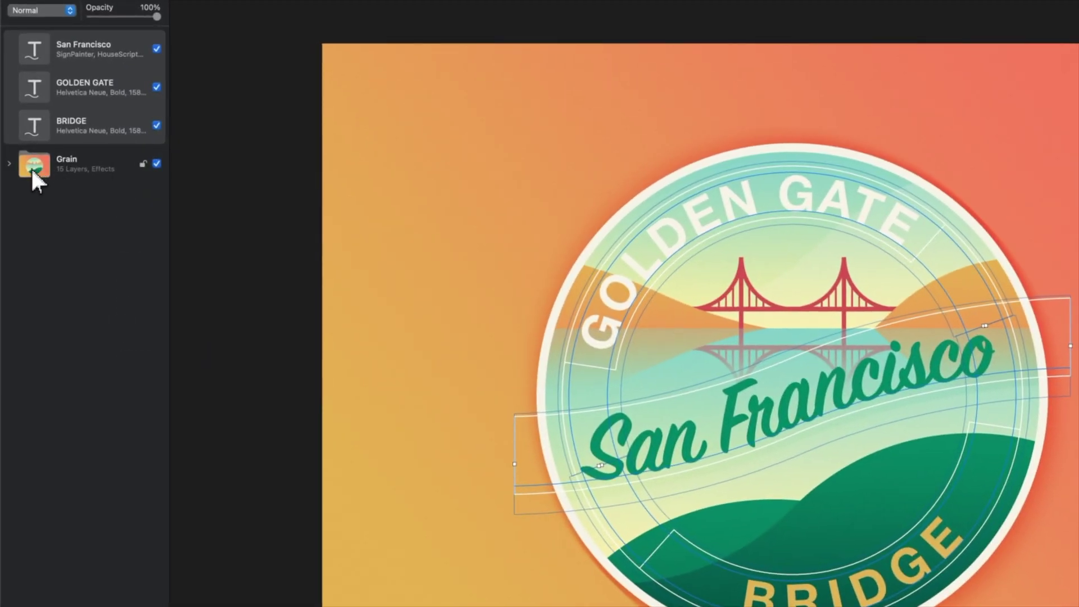
Expand Grain, toggle the Hill layer's visibility, and undo an accidental hill move
{"action": "left_click", "coordinate": [11, 244]}
{"action": "left_click", "coordinate": [120, 238]}
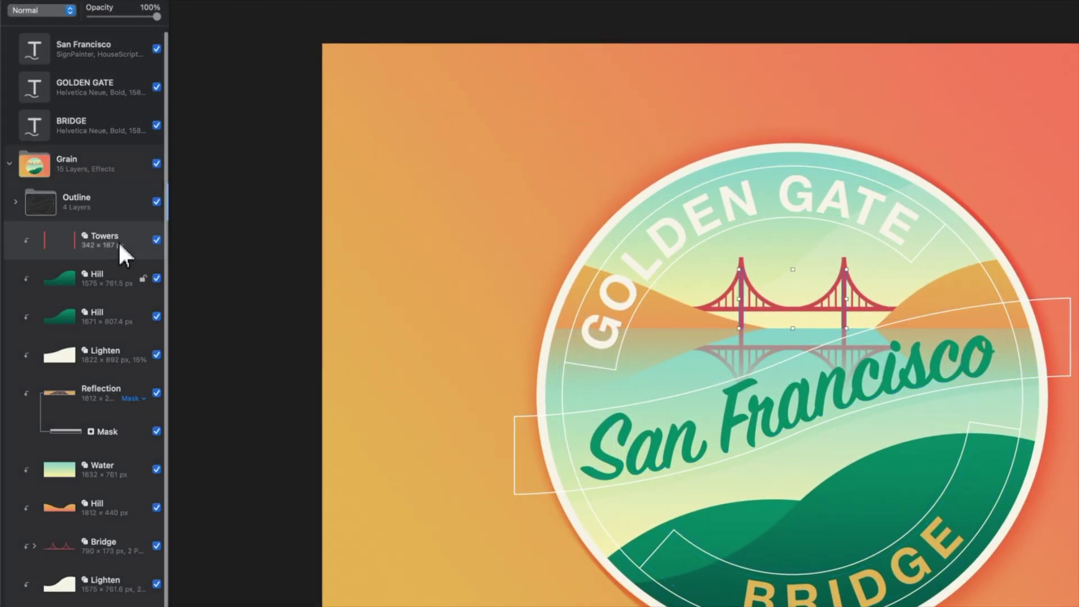
{"action": "left_click", "coordinate": [119, 281]}
{"action": "left_click", "coordinate": [157, 277]}
{"action": "left_click", "coordinate": [157, 276]}
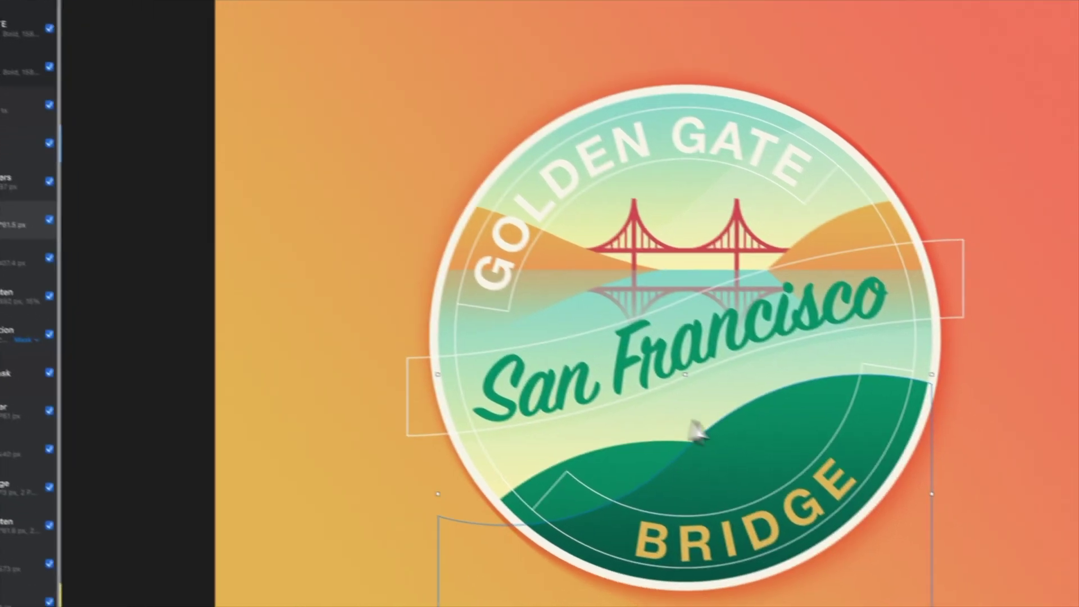
{"action": "left_click_drag", "start_coordinate": [799, 485], "coordinate": [716, 462]}
{"action": "key", "text": "super+z"}
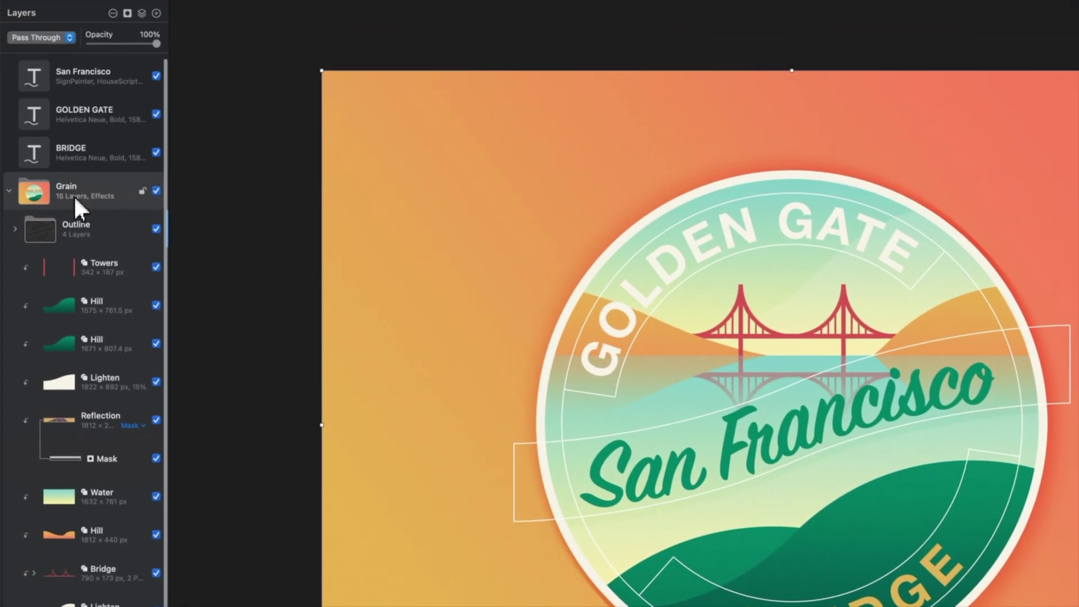
{"action": "left_click", "coordinate": [74, 196]}
{"action": "left_click", "coordinate": [71, 229]}
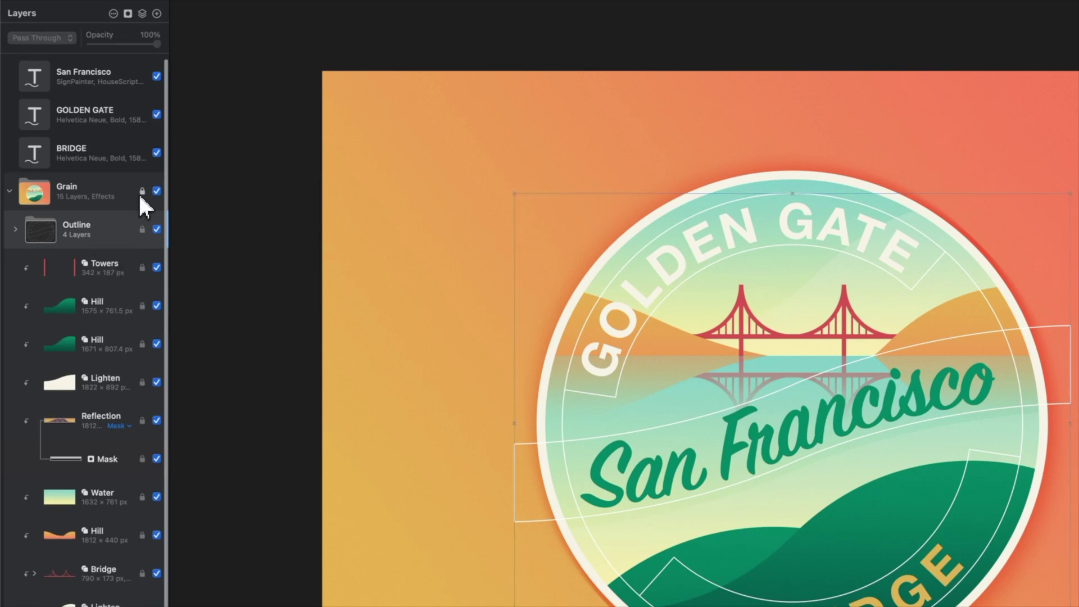
{"action": "left_click", "coordinate": [94, 266]}
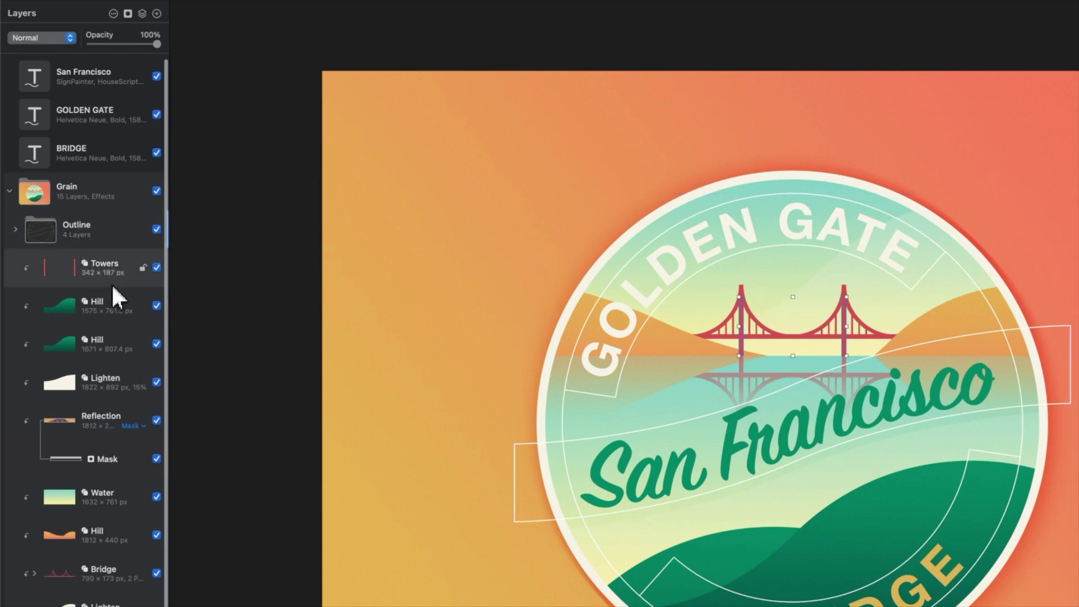
{"action": "left_click", "coordinate": [422, 298]}
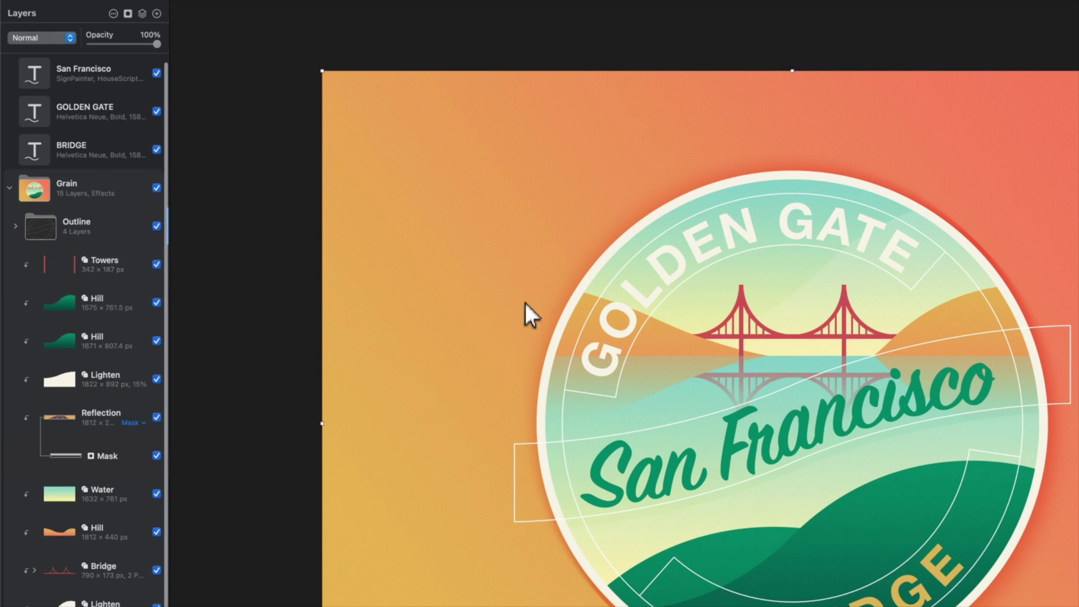
Add a new empty image layer to the layer list
{"action": "scroll", "coordinate": [522, 316], "scroll_direction": "down", "scroll_amount": 5}
{"action": "scroll", "coordinate": [539, 319], "scroll_direction": "up", "scroll_amount": 8}
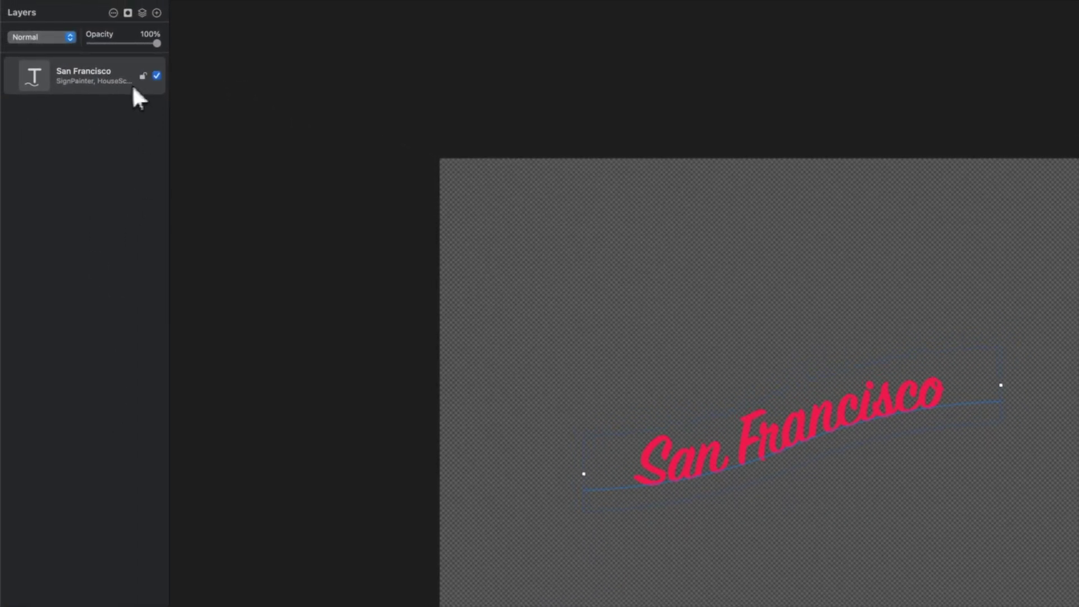
{"action": "right_click", "coordinate": [100, 110]}
{"action": "left_click", "coordinate": [107, 115]}
{"action": "right_click", "coordinate": [39, 79]}
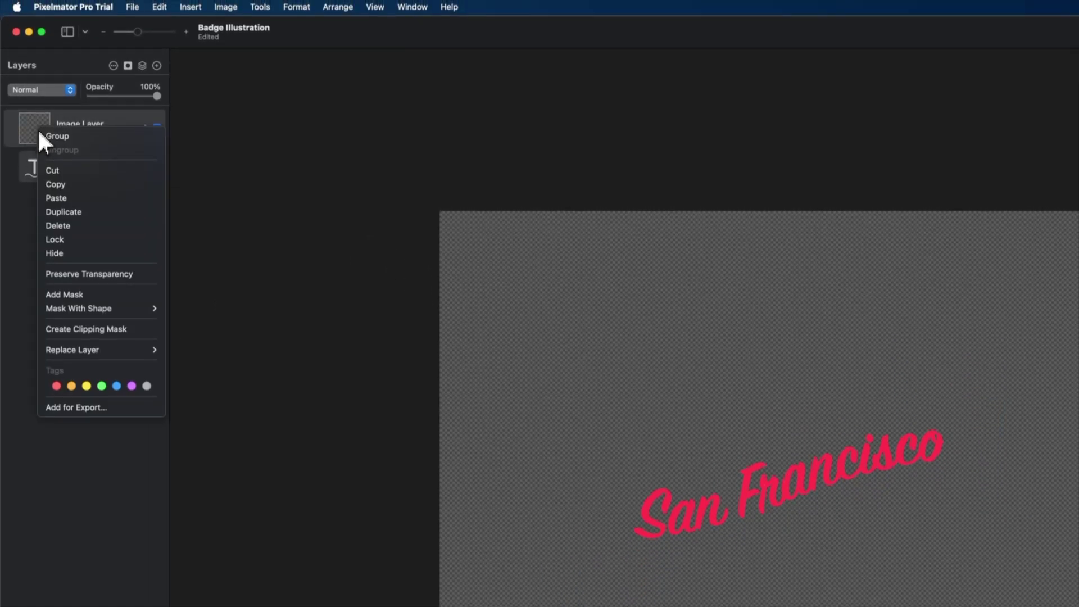
{"action": "left_click", "coordinate": [183, 252]}
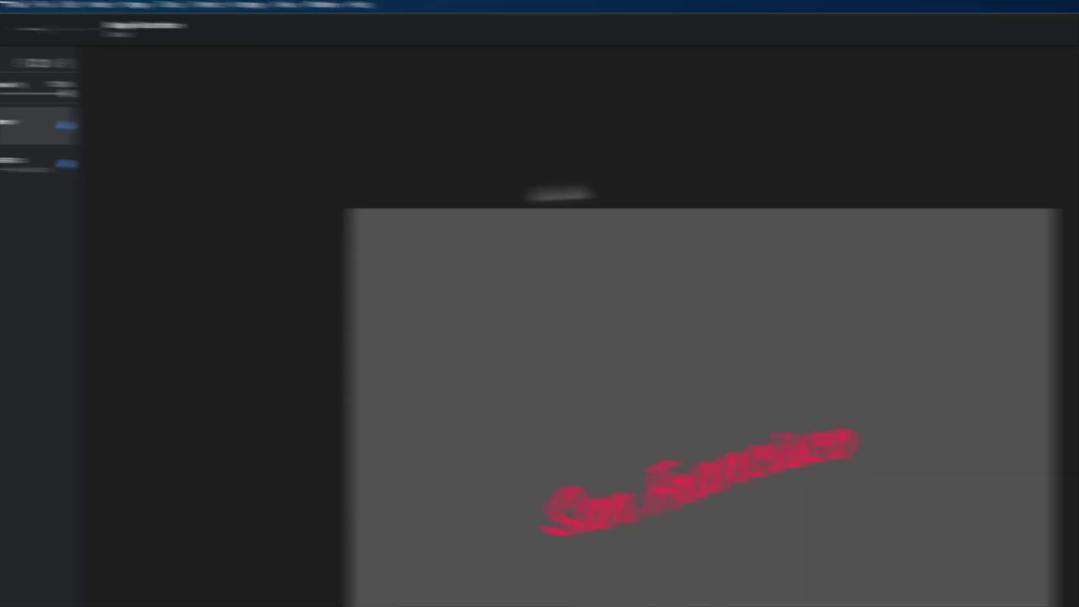
Fill the canvas with red using a colour fill, then change the fill colour to grey
{"action": "left_click", "coordinate": [1066, 218]}
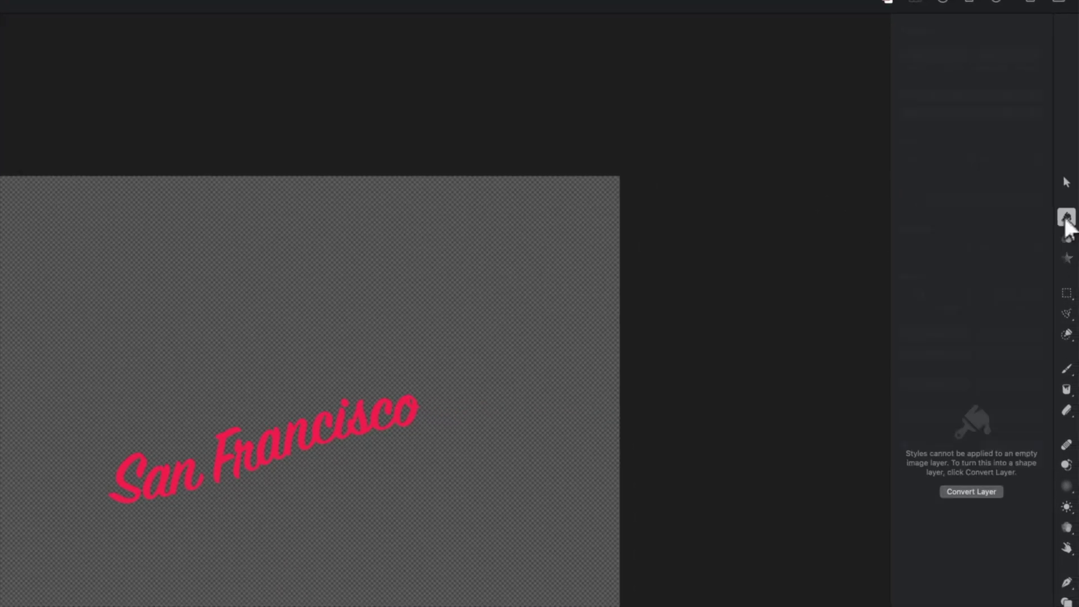
{"action": "left_click", "coordinate": [1067, 357]}
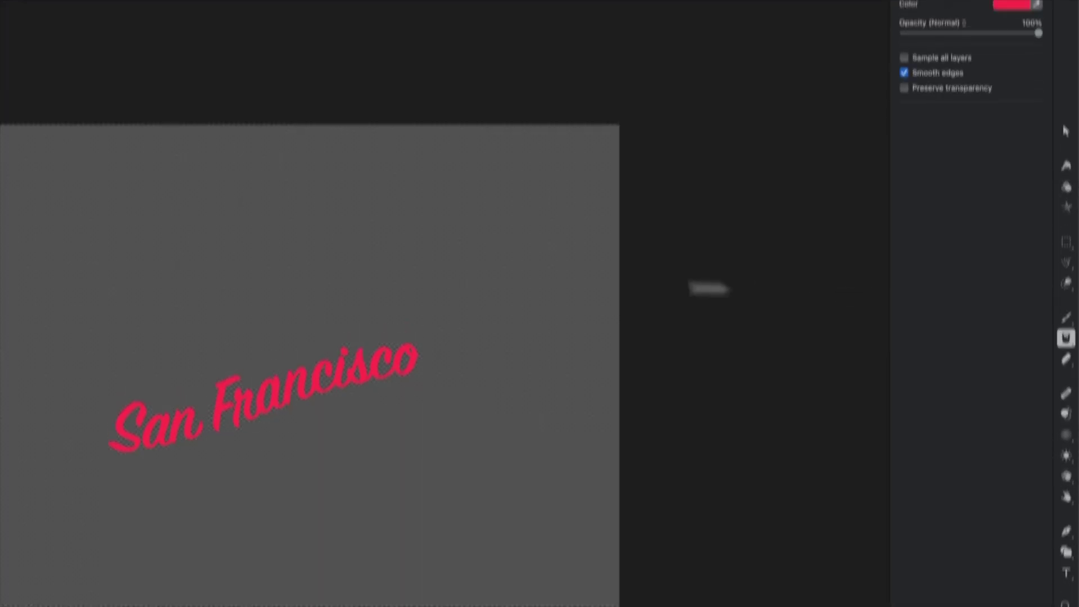
{"action": "left_click", "coordinate": [499, 273]}
{"action": "left_click", "coordinate": [1011, 80]}
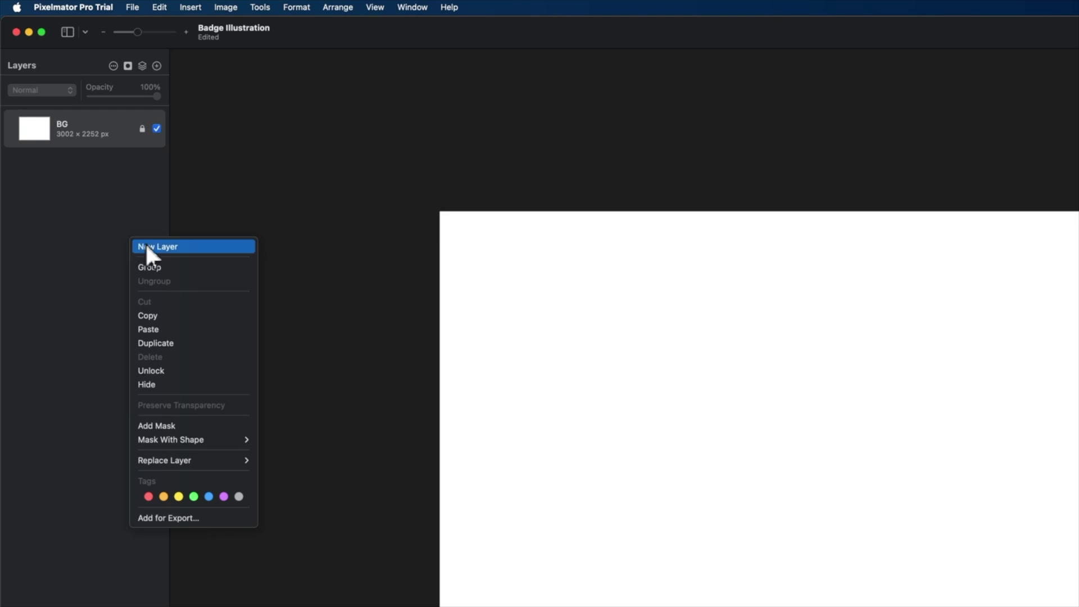
Add a text layer and replace its placeholder text with CREATE
{"action": "left_click", "coordinate": [67, 225]}
{"action": "key", "text": "super+n"}
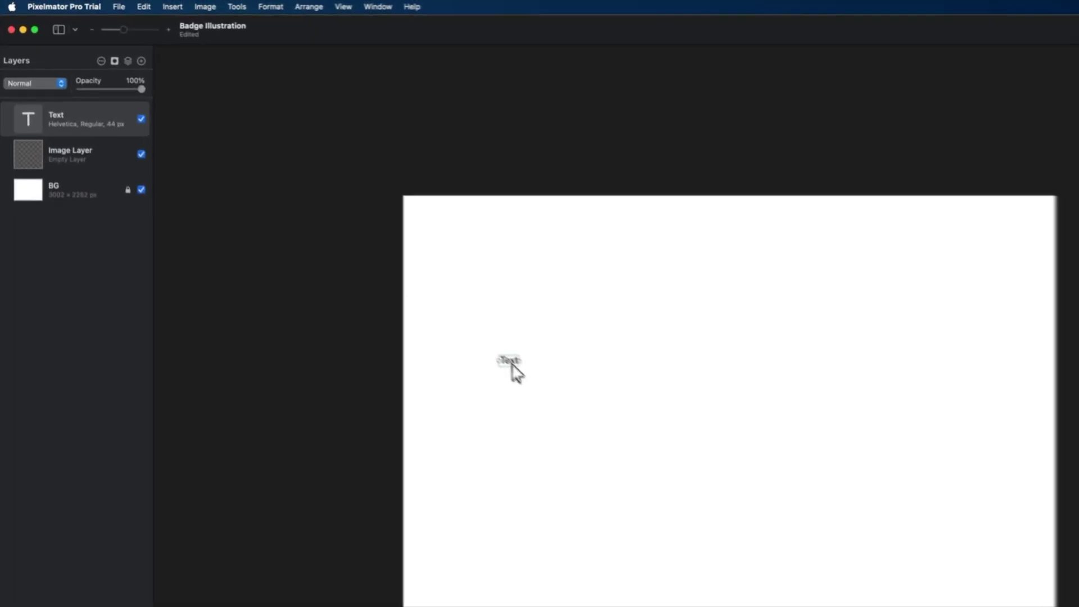
{"action": "double_click", "coordinate": [374, 262]}
{"action": "type", "text": "CREATE"}
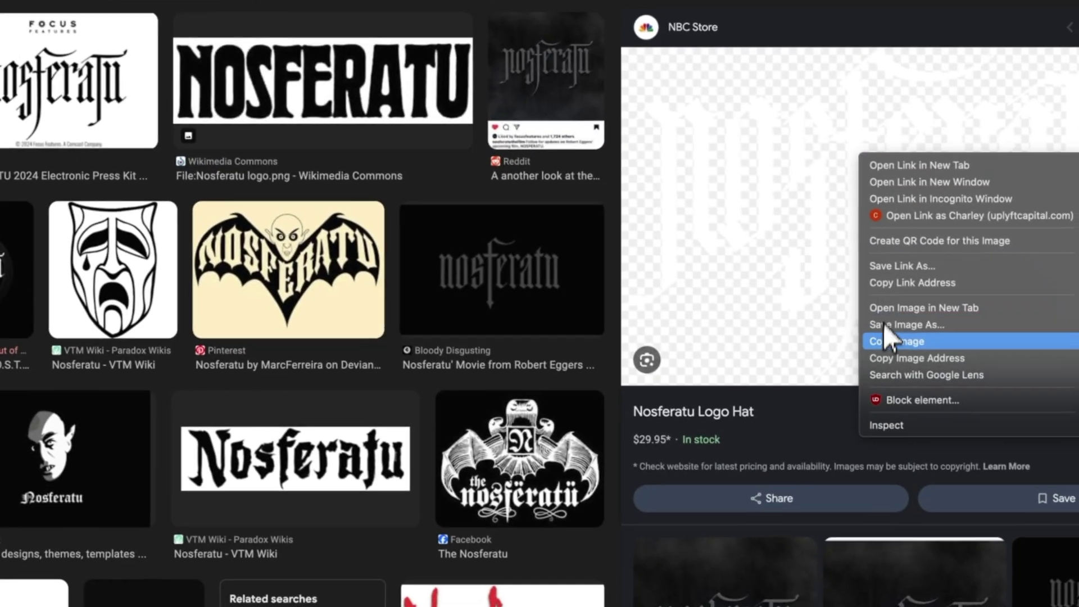
Copy the Nosferatu logo image from the Google Images results
{"action": "left_click", "coordinate": [955, 361]}
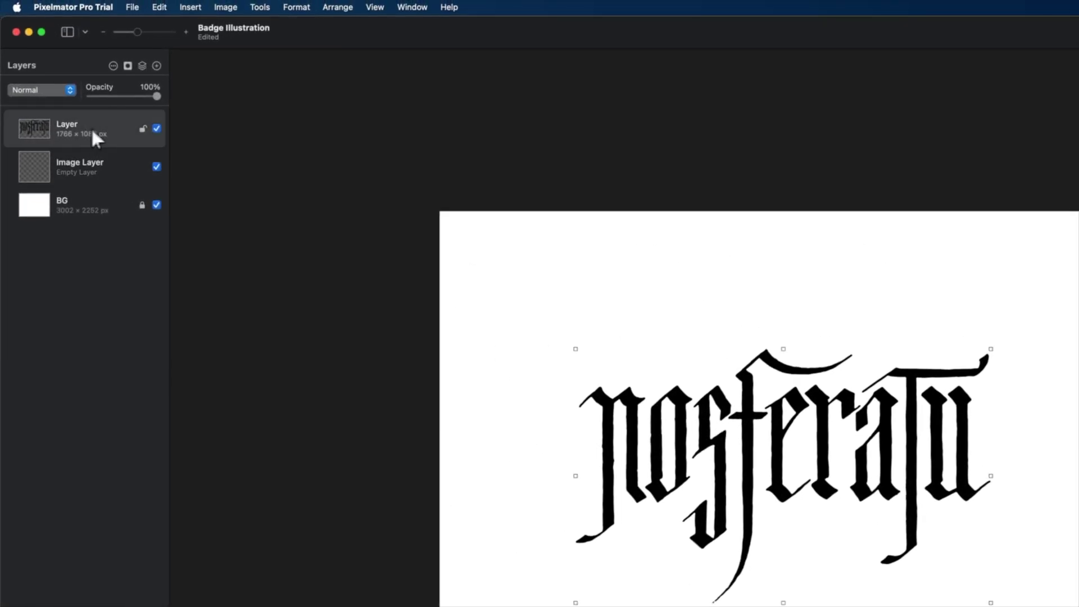
Remove the empty Image Layer, rename the pasted layer Logo, and switch adjustment presets to Vintage
{"action": "left_click", "coordinate": [92, 163]}
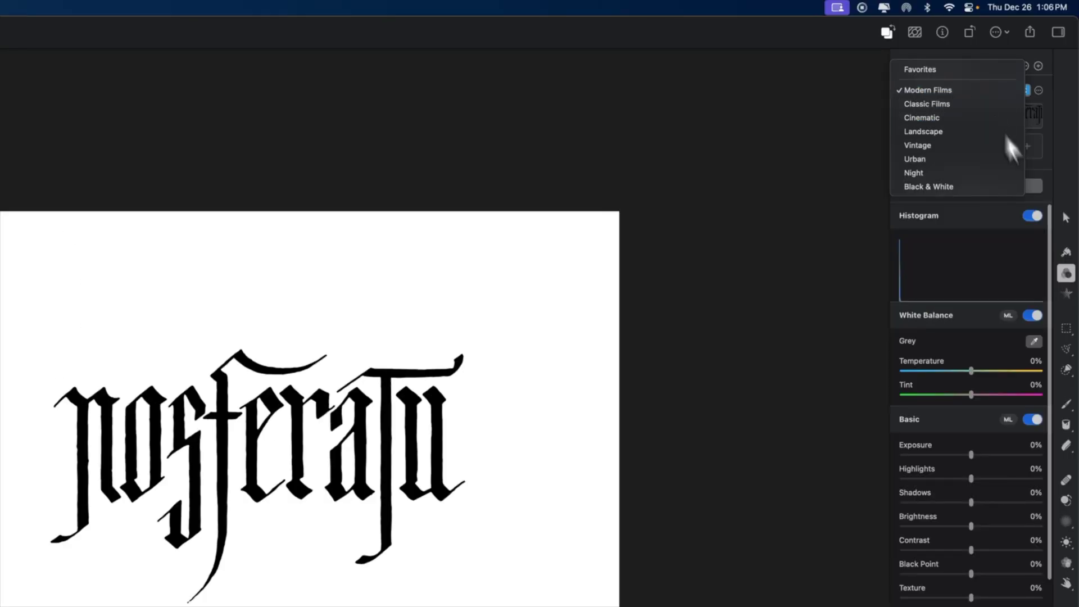
{"action": "left_click", "coordinate": [1072, 294]}
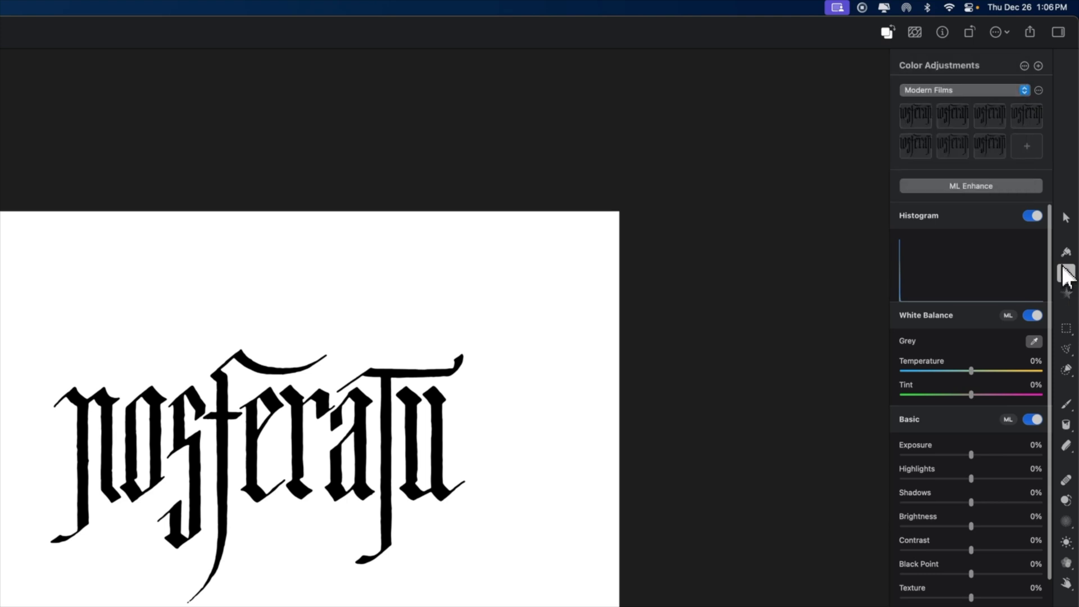
{"action": "left_click", "coordinate": [940, 90]}
{"action": "left_click", "coordinate": [930, 146]}
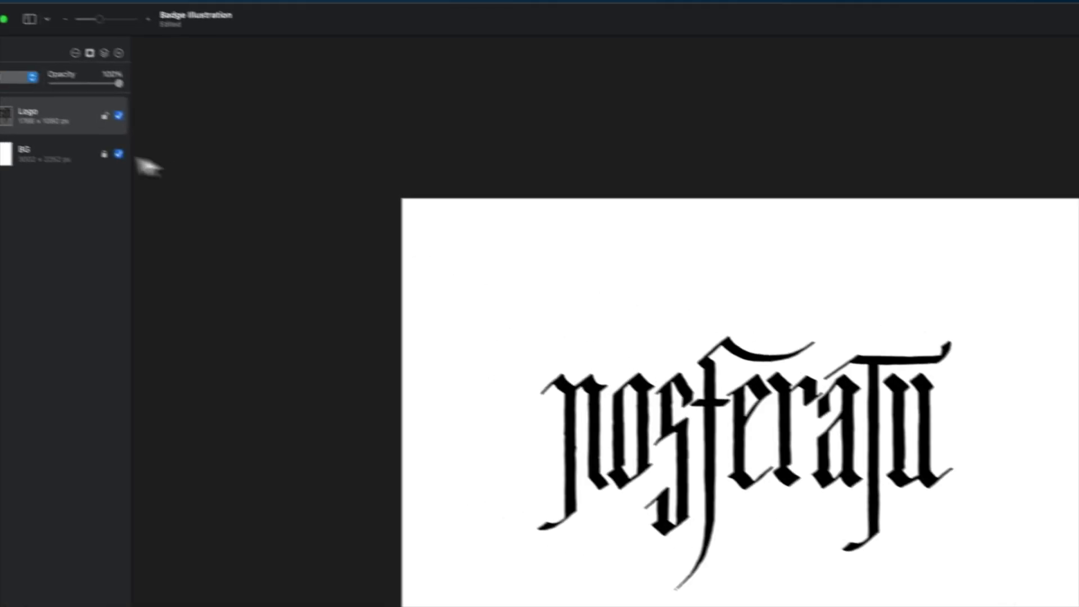
{"action": "right_click", "coordinate": [66, 129]}
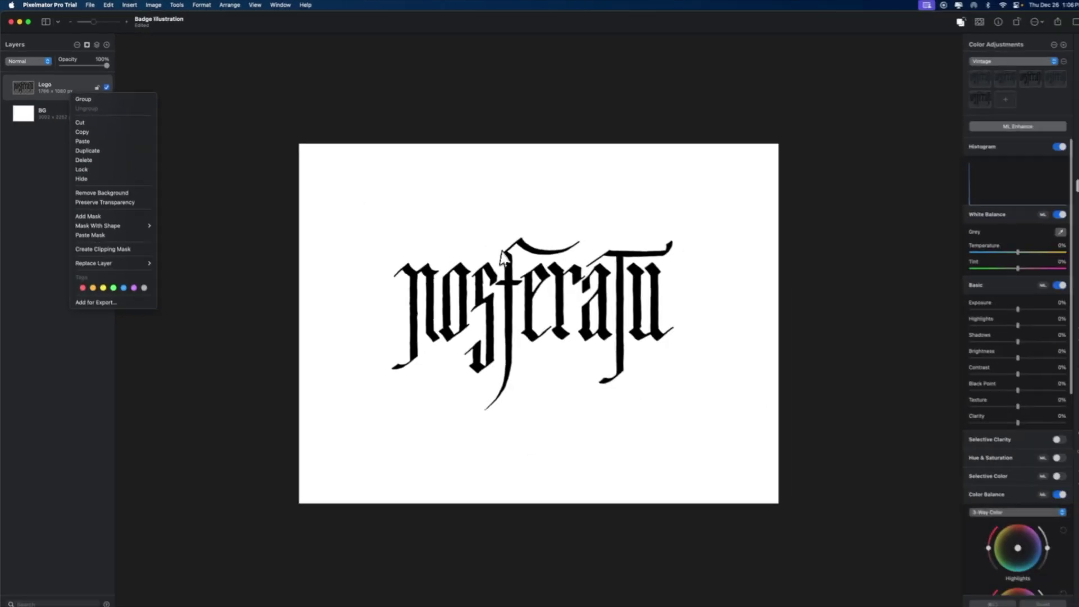
{"action": "left_click", "coordinate": [1070, 198]}
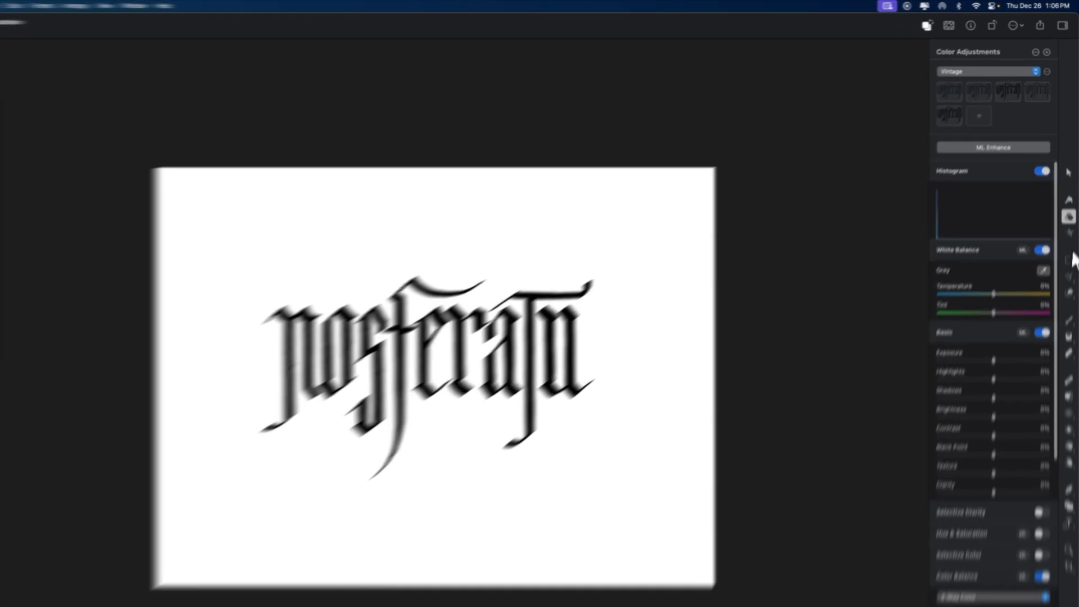
Apply the first Chroma effect preset to the Logo layer
{"action": "left_click", "coordinate": [1070, 197]}
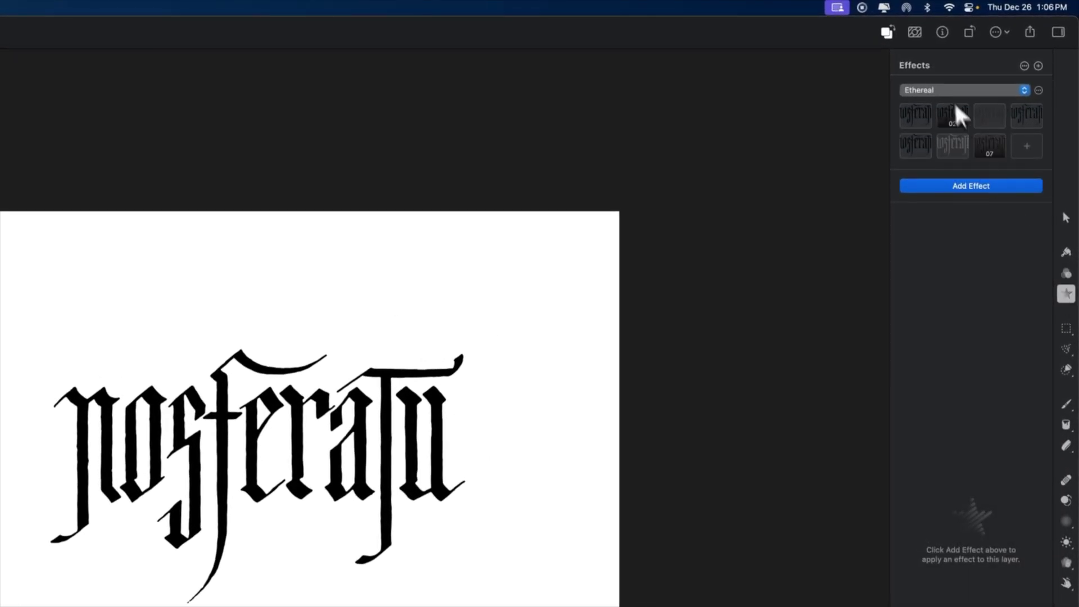
{"action": "left_click", "coordinate": [939, 92]}
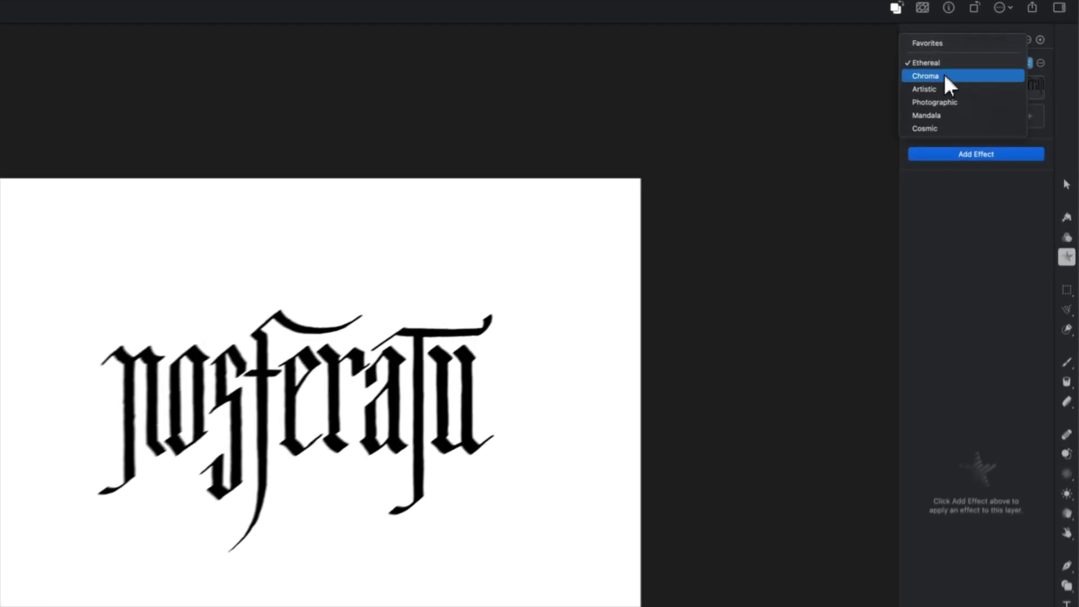
{"action": "left_click", "coordinate": [970, 70]}
{"action": "left_click", "coordinate": [915, 89]}
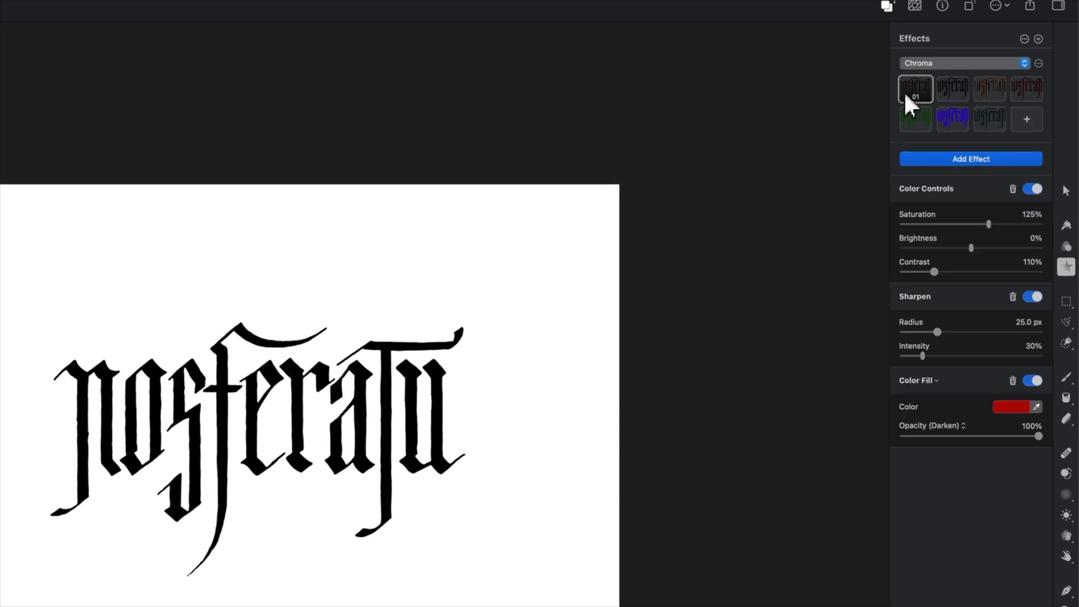
Add a Box blur to the logo and raise its radius to 28 px
{"action": "left_click", "coordinate": [971, 159]}
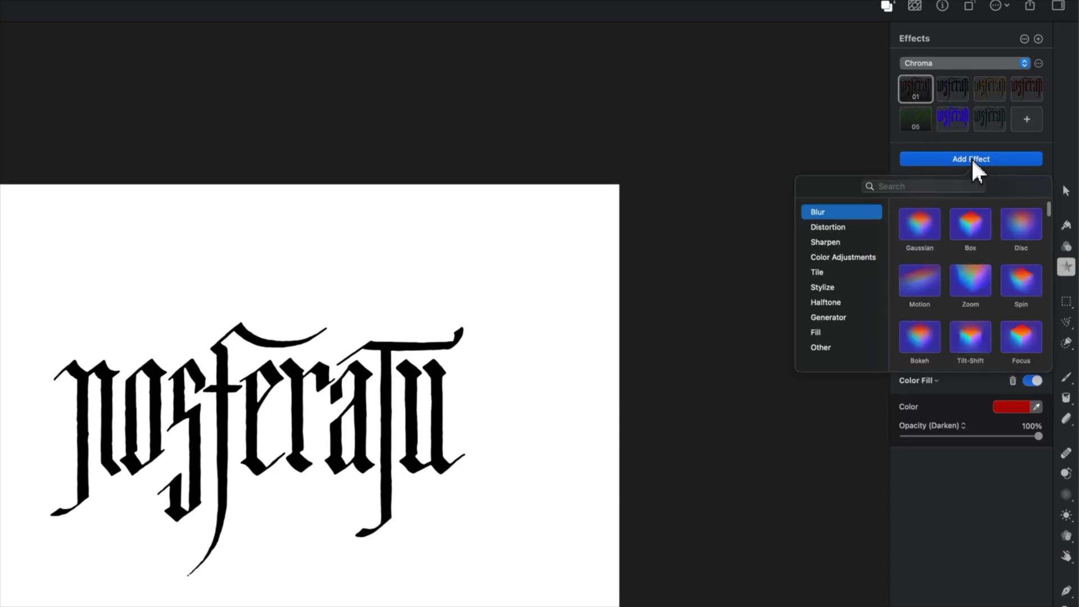
{"action": "left_click", "coordinate": [984, 223]}
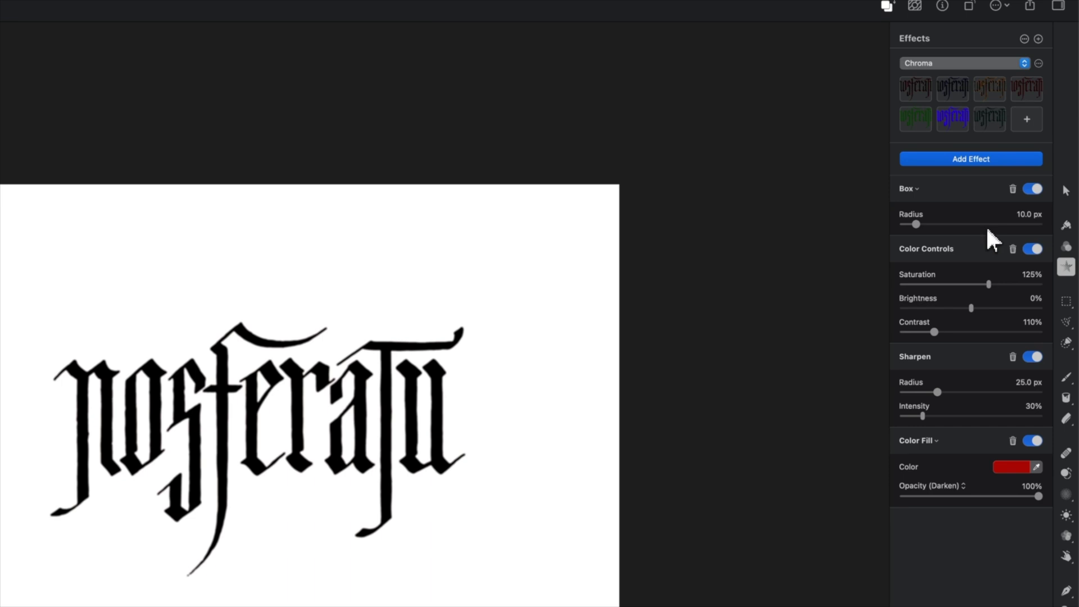
{"action": "left_click_drag", "start_coordinate": [983, 224], "coordinate": [951, 287]}
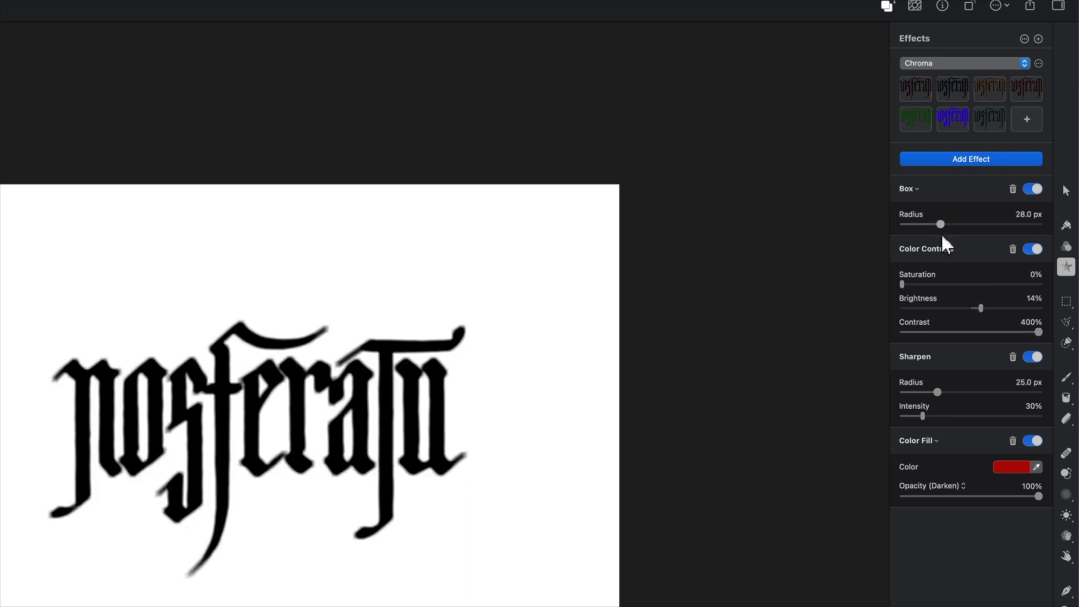
Apply Artistic preset 06 to the Logo, move Noise to the top, and turn Line Screen off
{"action": "left_click", "coordinate": [962, 63]}
{"action": "left_click", "coordinate": [933, 51]}
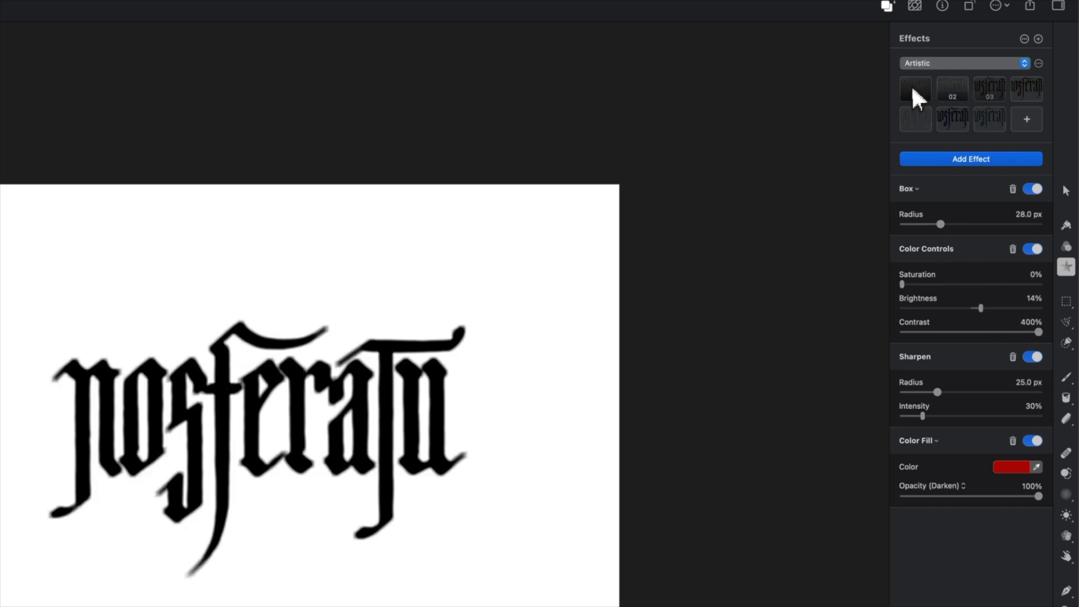
{"action": "left_click", "coordinate": [921, 128]}
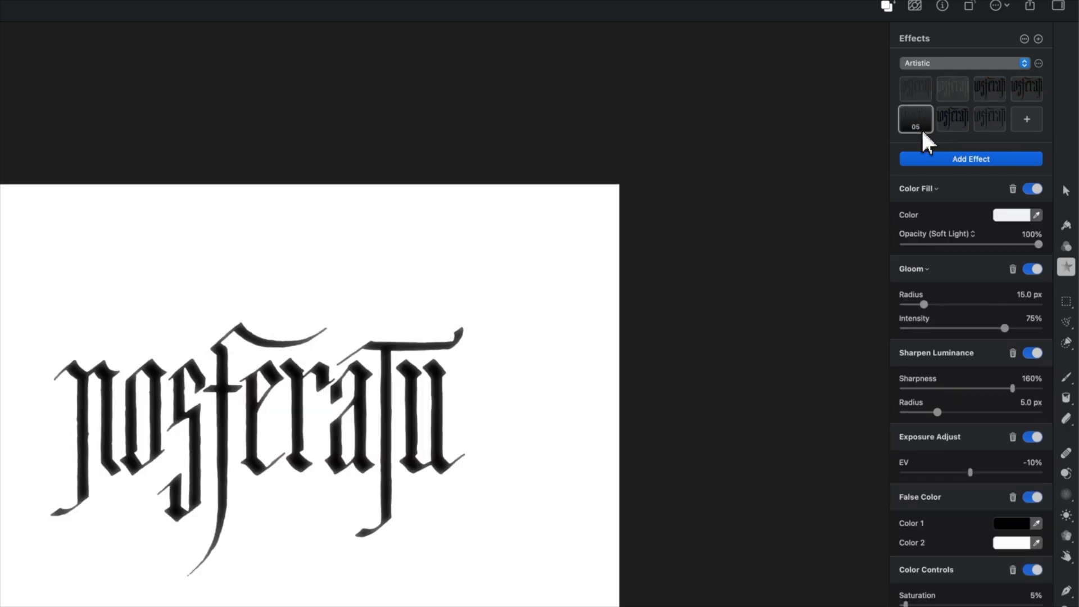
{"action": "left_click", "coordinate": [957, 126]}
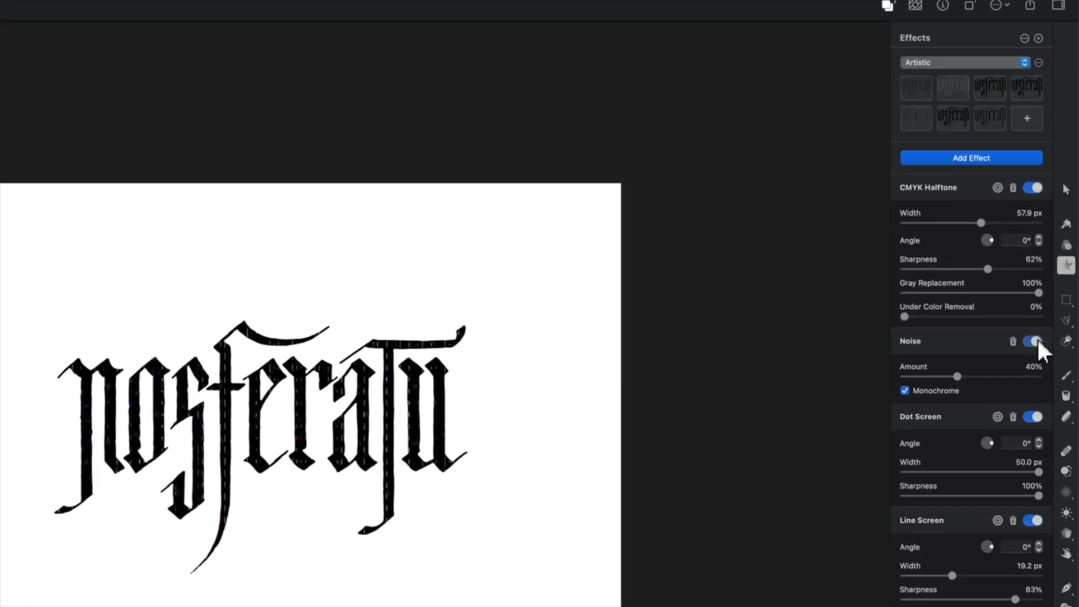
{"action": "left_click_drag", "start_coordinate": [1038, 341], "coordinate": [946, 203]}
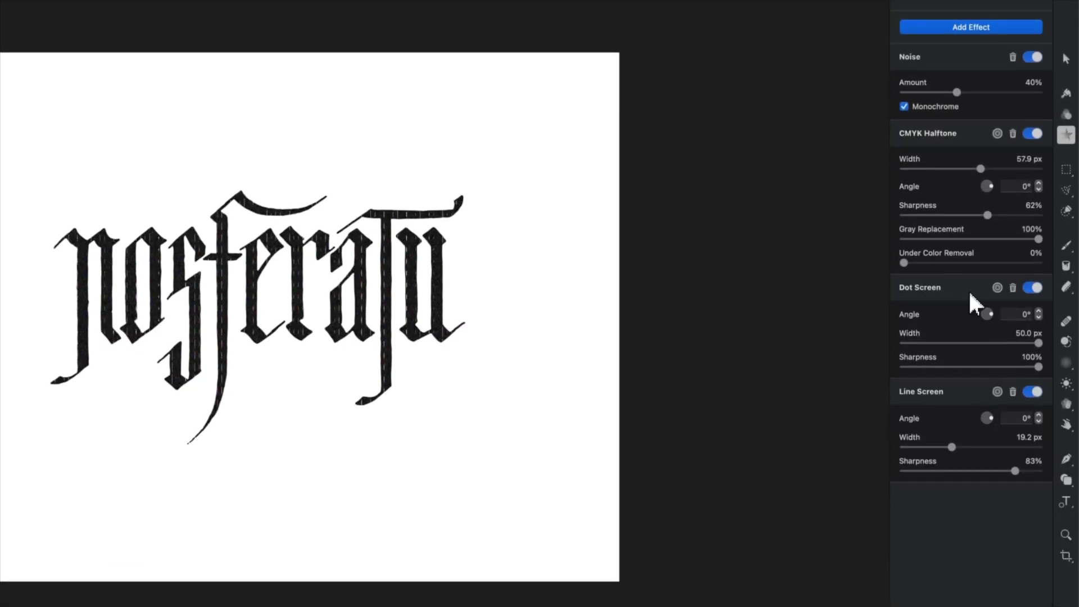
{"action": "left_click", "coordinate": [1033, 392]}
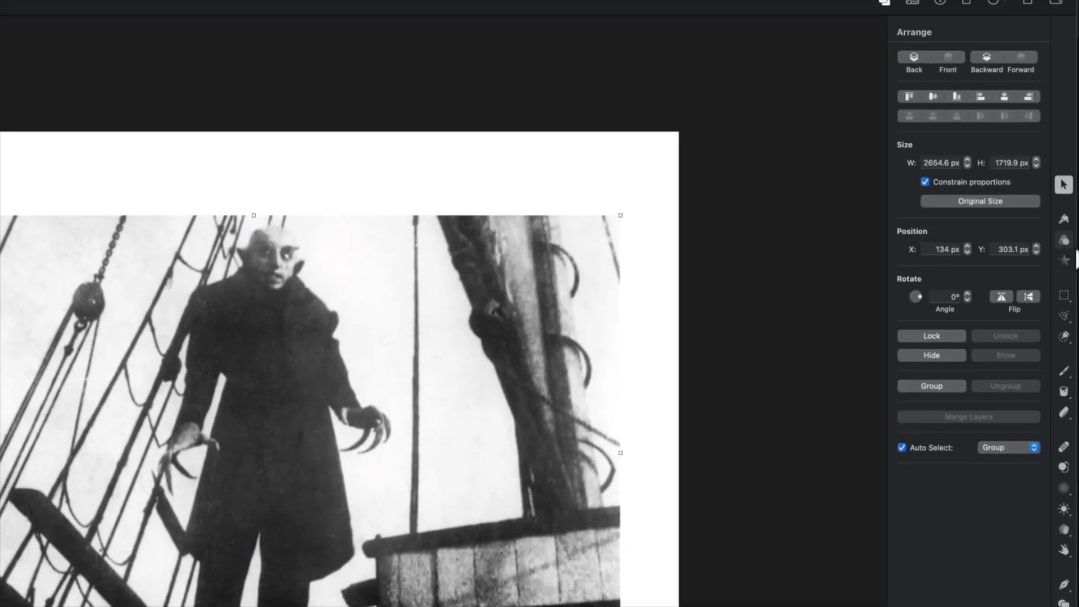
Bring up the colour adjustments for the pasted Nosferatu film still
{"action": "left_click", "coordinate": [1067, 234]}
Add a halftone-and-noise Effects layer above the film still, then open its layer options
{"action": "left_click", "coordinate": [1066, 254]}
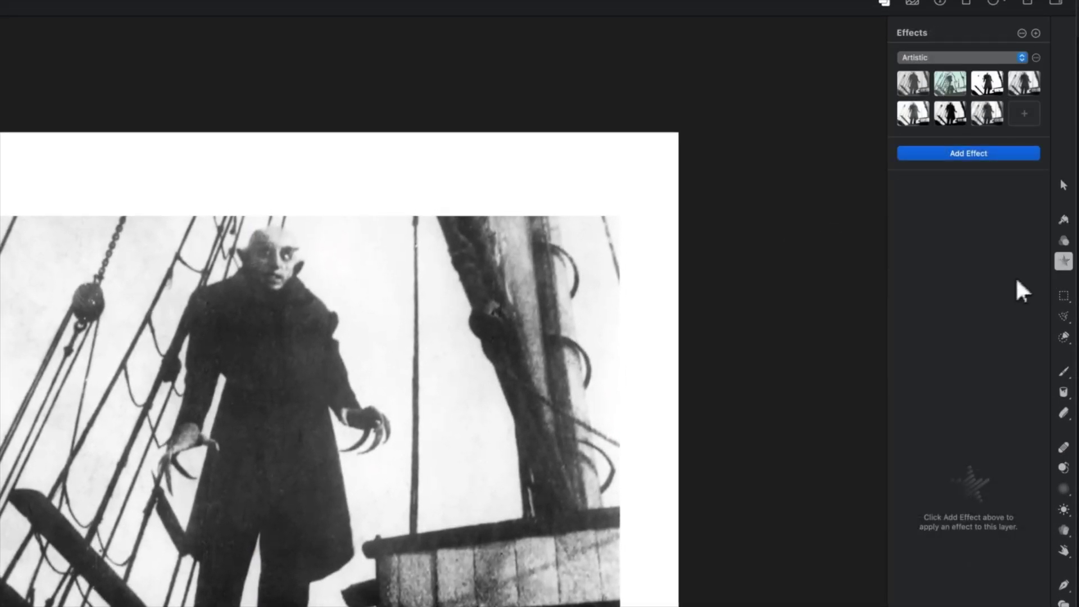
{"action": "left_click", "coordinate": [971, 148]}
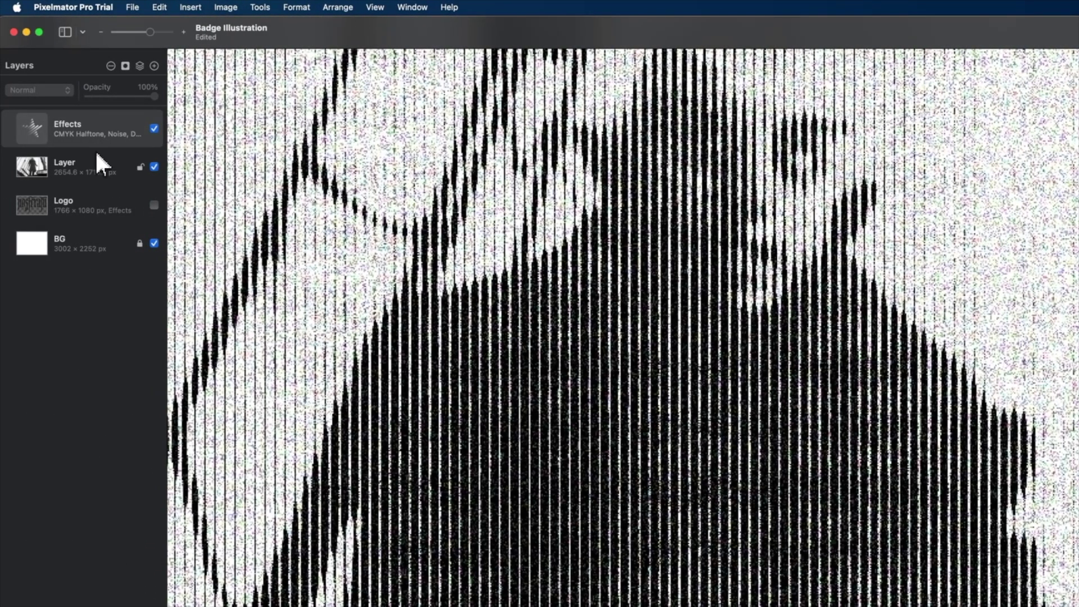
{"action": "right_click", "coordinate": [106, 139]}
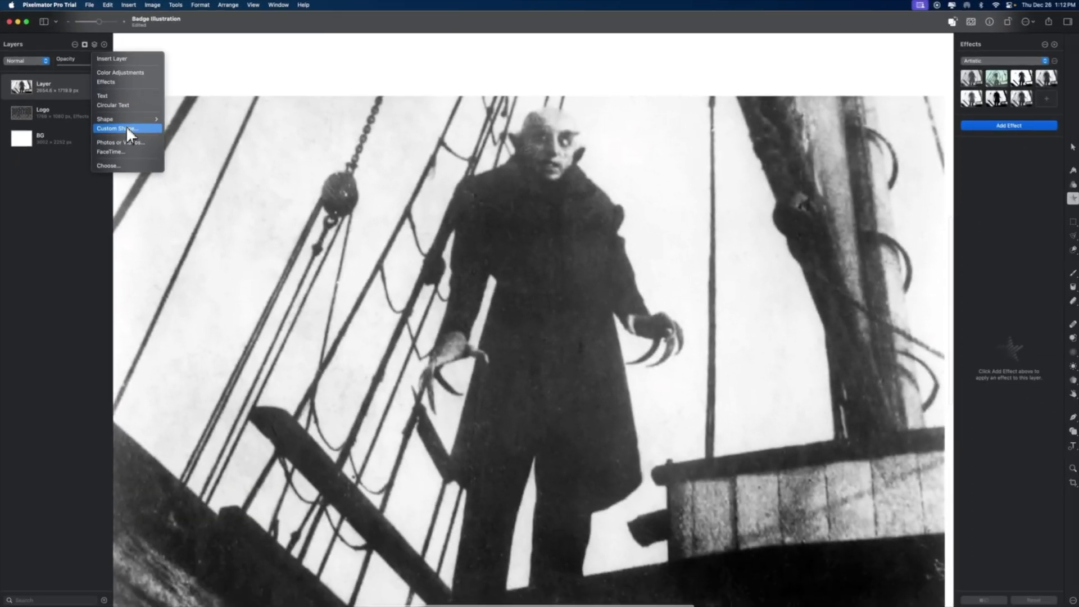
Add Color Adjustments and Effects layers, boost Grain, set Highlights to -100%, and stack Effects on top
{"action": "mouse_move", "coordinate": [126, 121]}
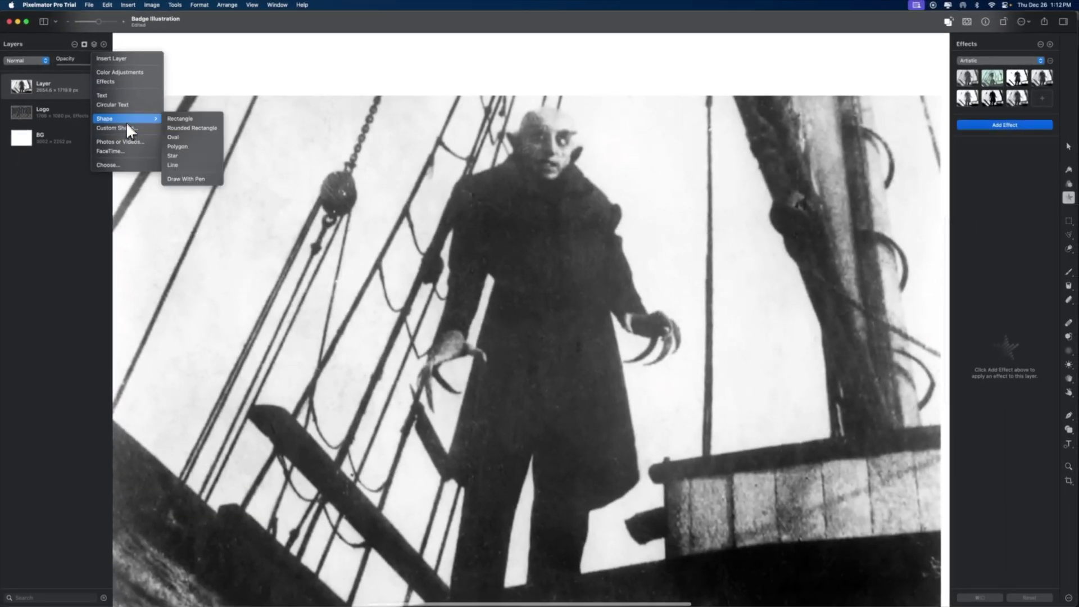
{"action": "left_click", "coordinate": [120, 166]}
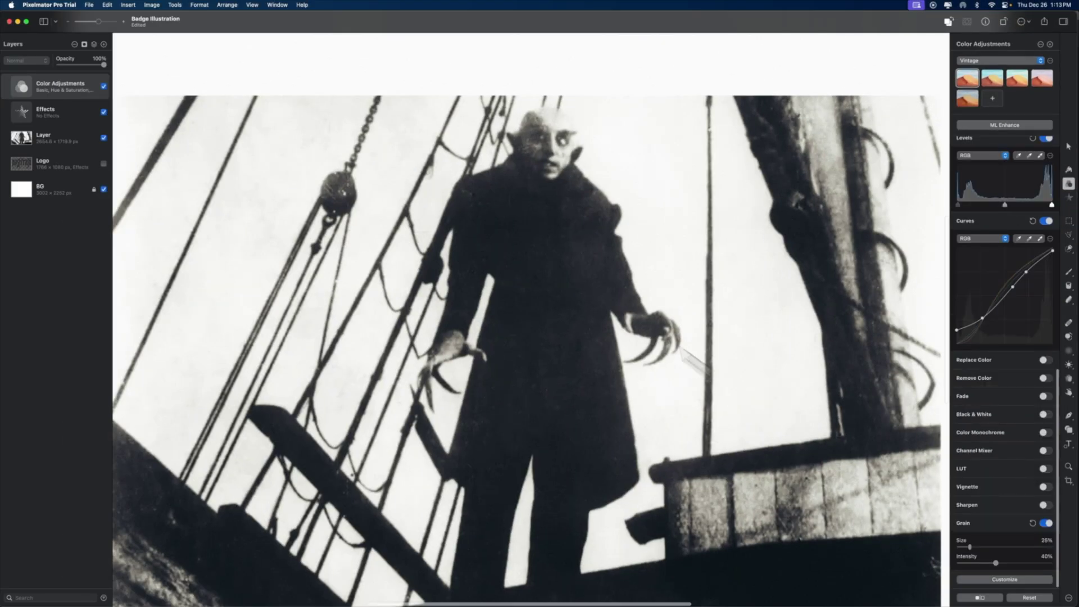
{"action": "left_click", "coordinate": [84, 118]}
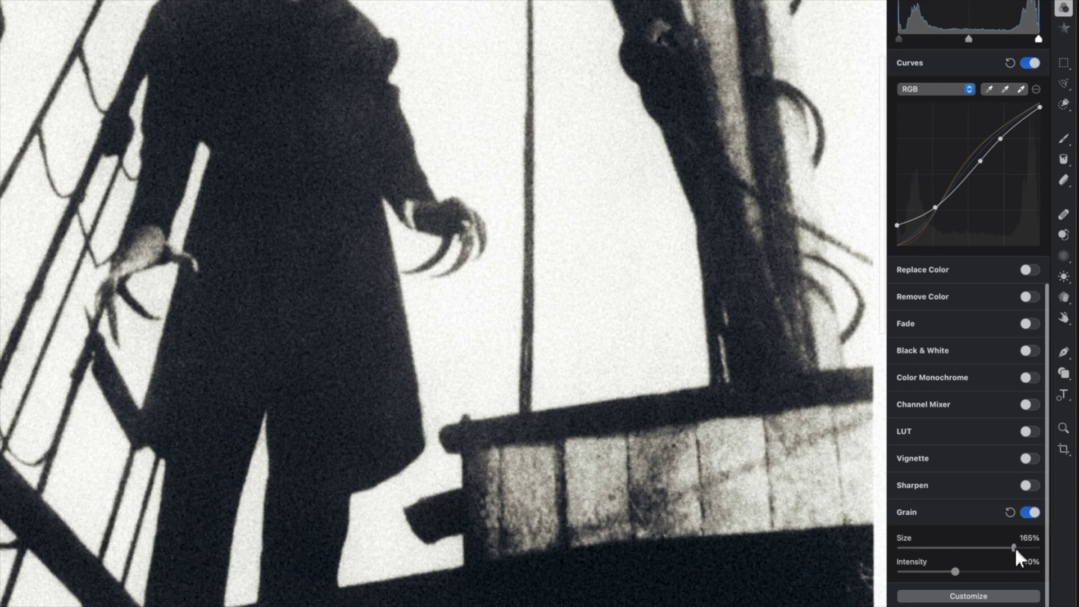
{"action": "left_click_drag", "start_coordinate": [955, 572], "coordinate": [1032, 572]}
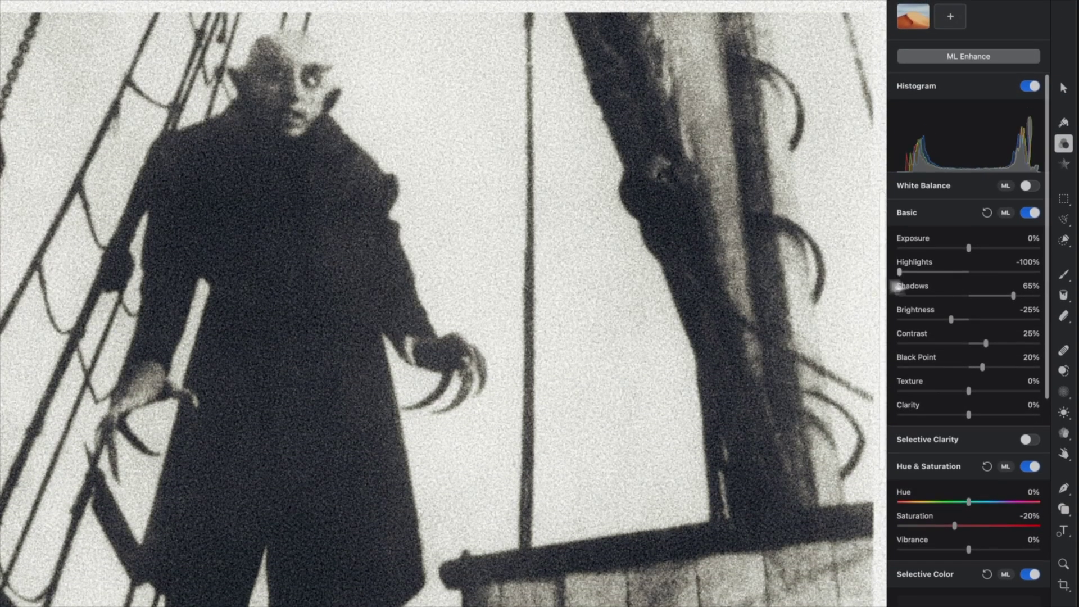
{"action": "left_click_drag", "start_coordinate": [916, 283], "coordinate": [914, 275]}
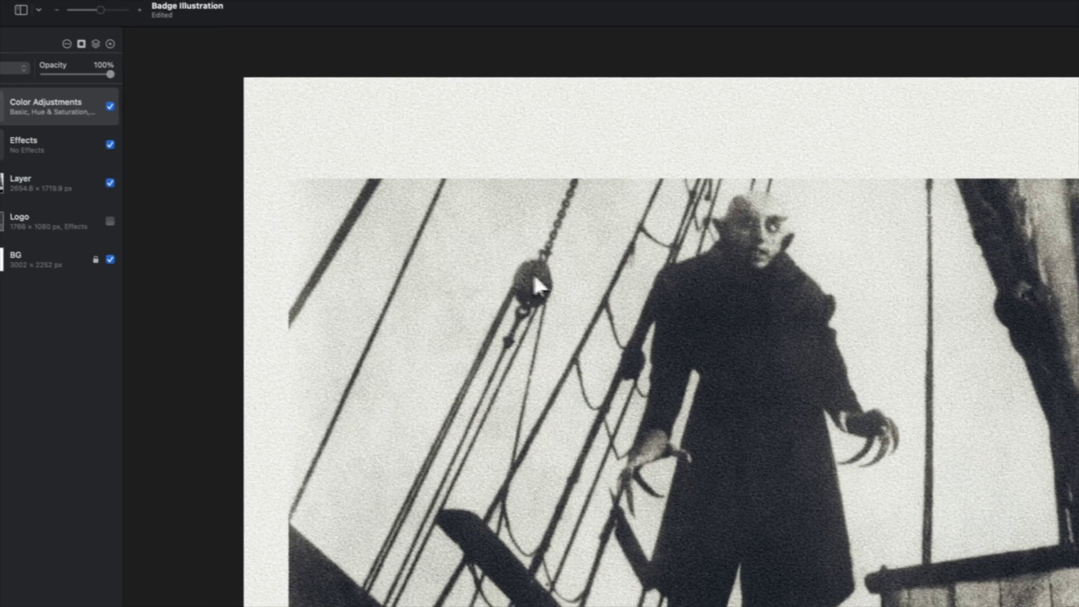
{"action": "left_click_drag", "start_coordinate": [59, 146], "coordinate": [42, 87]}
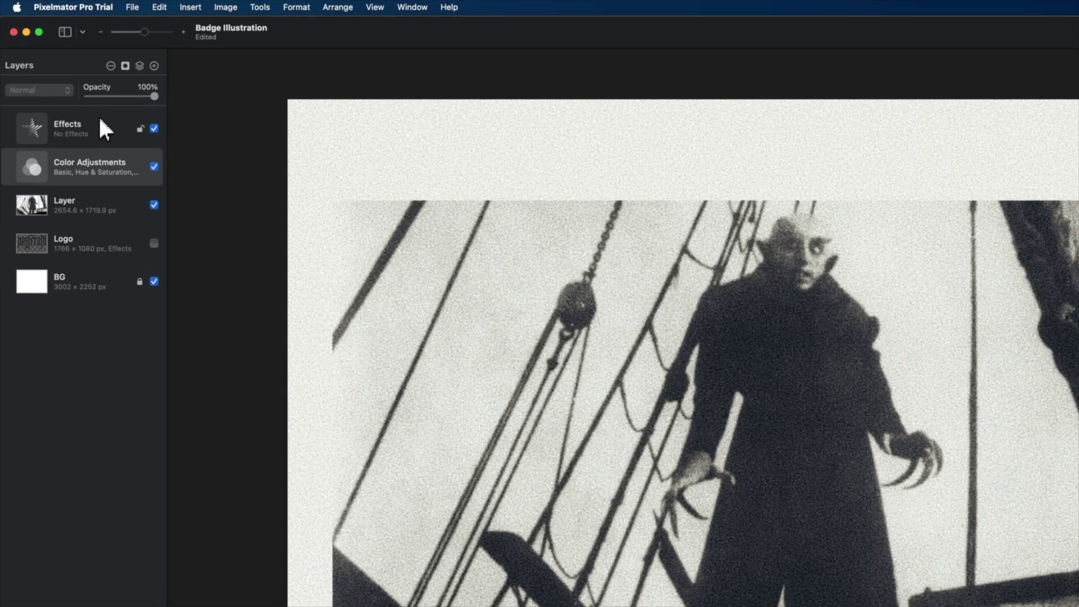
On the Effects layer, try the third Artistic preset, undo it, and switch presets to Chroma
{"action": "left_click", "coordinate": [101, 120]}
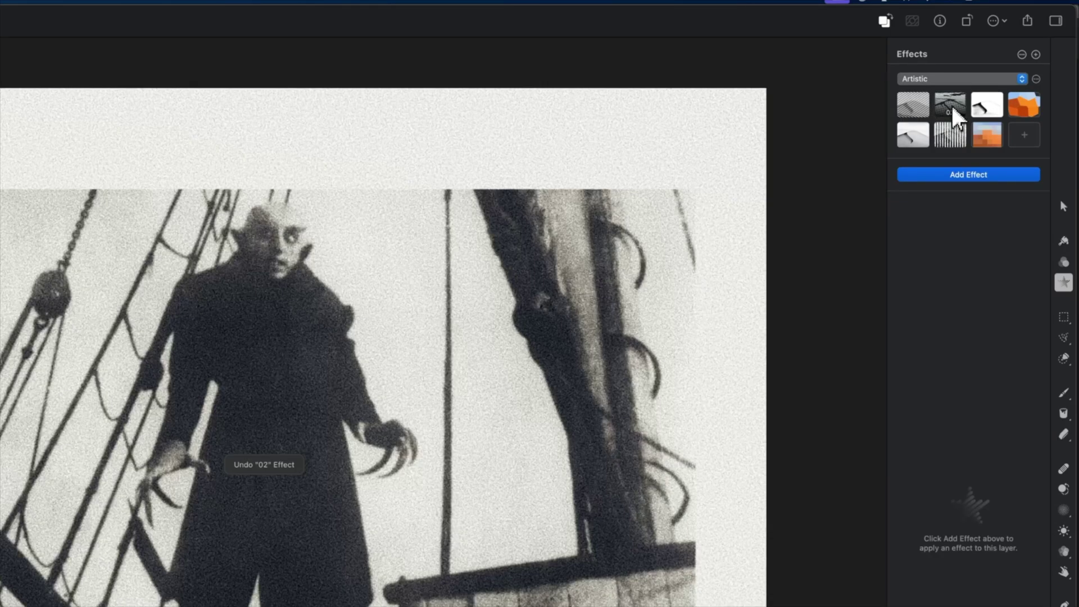
{"action": "left_click", "coordinate": [978, 107]}
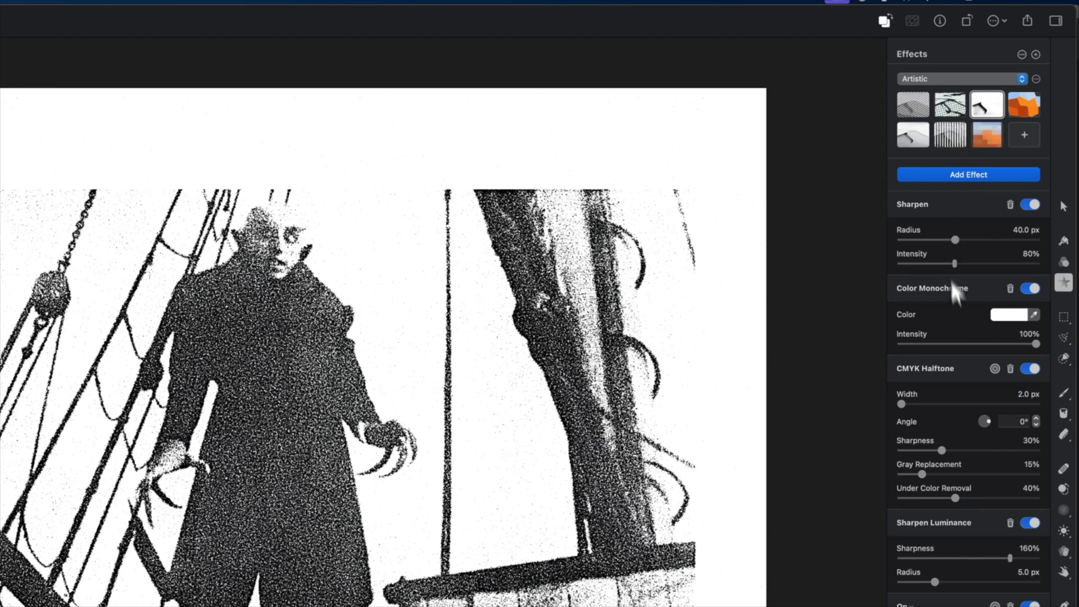
{"action": "key", "text": "super+z"}
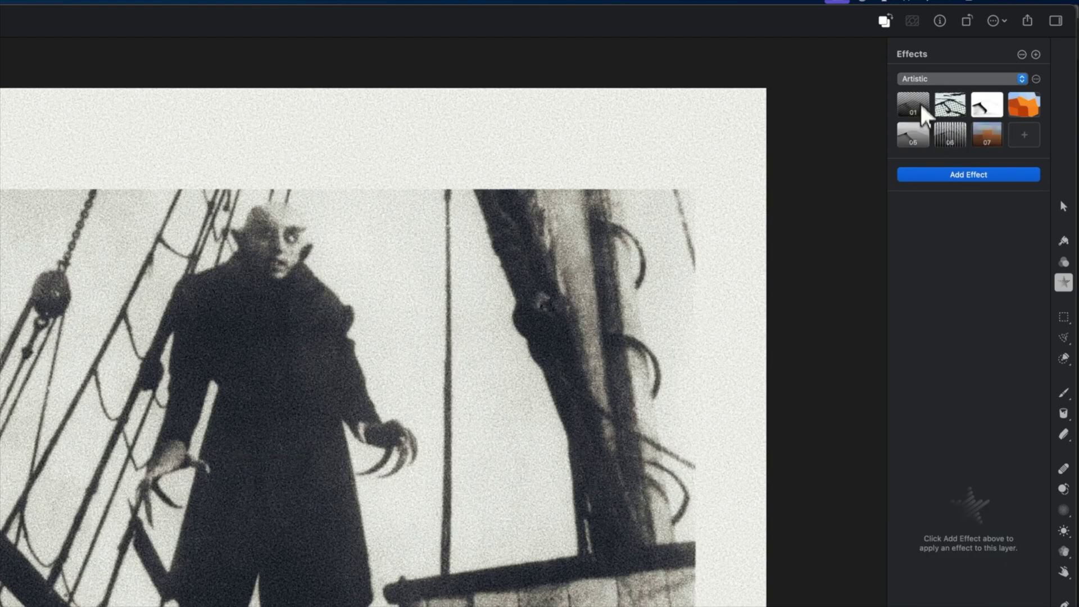
{"action": "left_click", "coordinate": [927, 79]}
{"action": "left_click", "coordinate": [927, 65]}
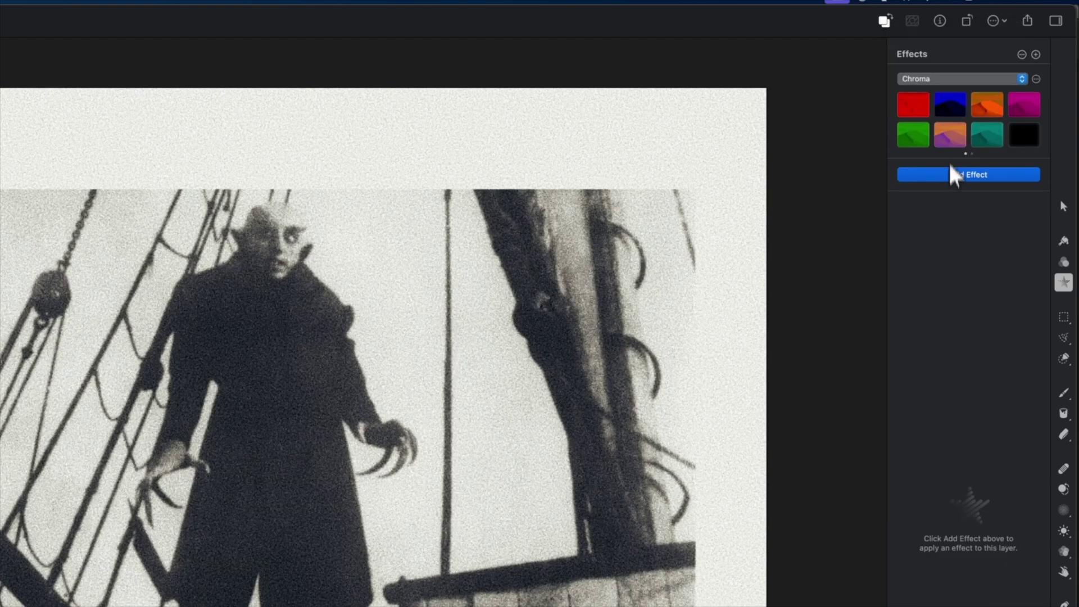
Add the Halftone Hatched Screen effect to the photo and adjust its line width
{"action": "left_click", "coordinate": [955, 174]}
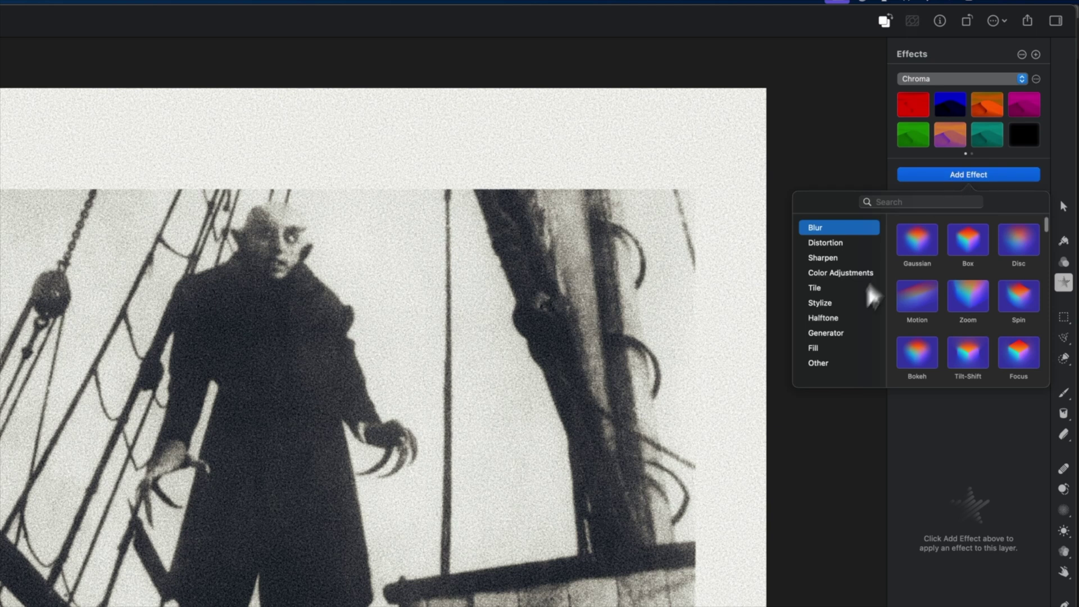
{"action": "left_click", "coordinate": [841, 321]}
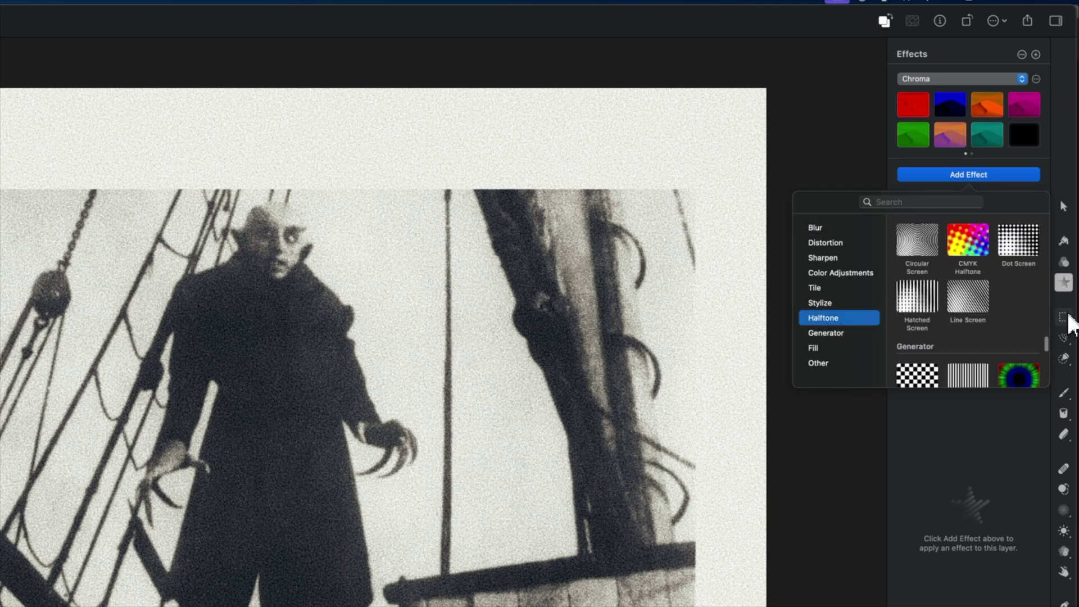
{"action": "left_click", "coordinate": [927, 303]}
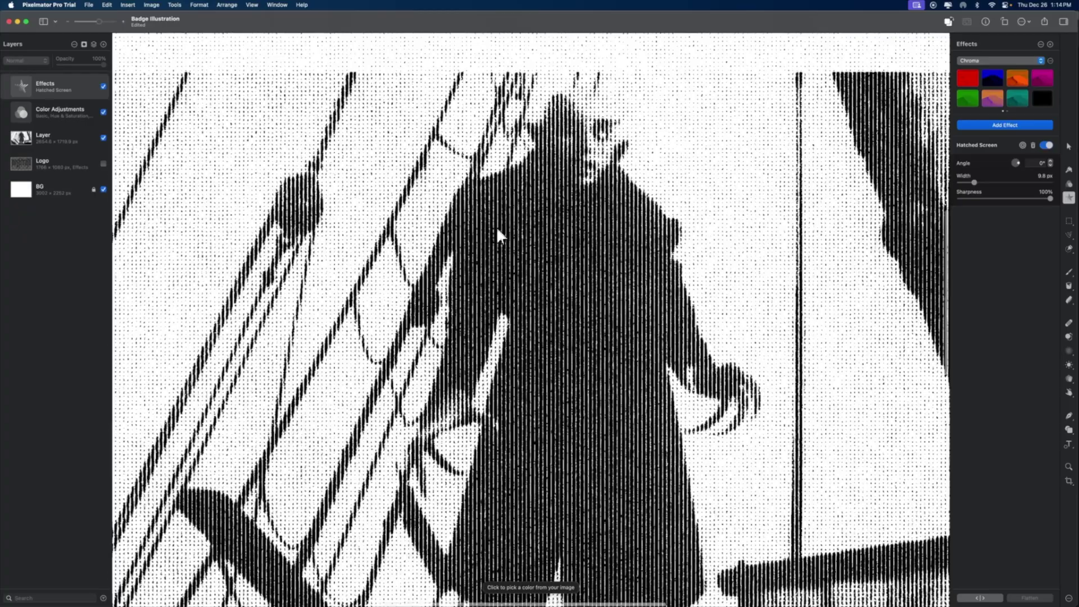
{"action": "left_click_drag", "start_coordinate": [497, 227], "coordinate": [687, 217]}
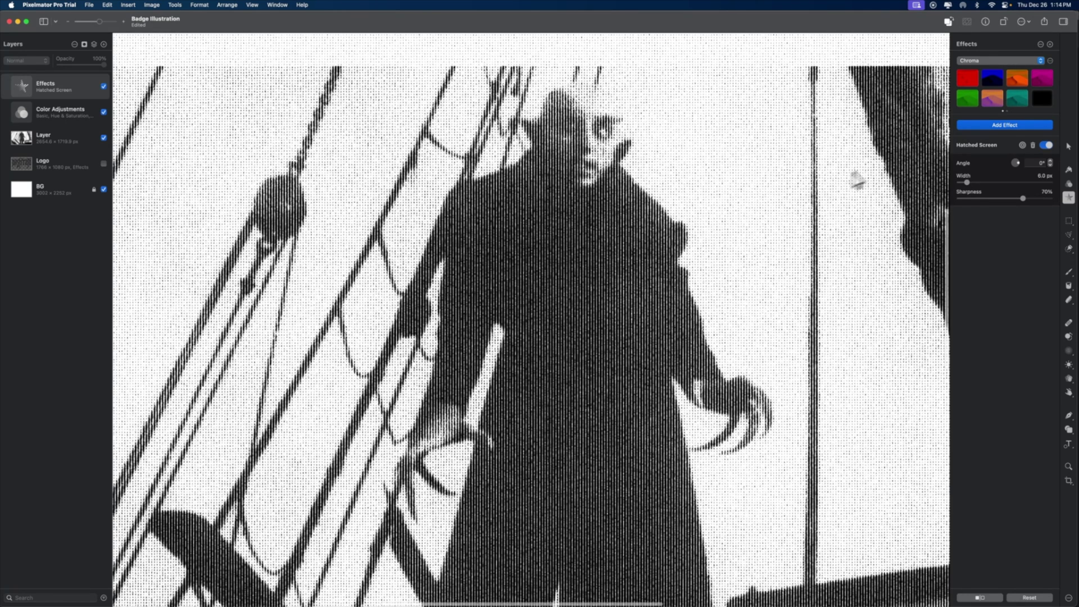
Add a Posterize effect to the film still and cut its levels from 3 to 2
{"action": "left_click", "coordinate": [1005, 125]}
{"action": "scroll", "coordinate": [1031, 234], "scroll_direction": "up", "scroll_amount": 3}
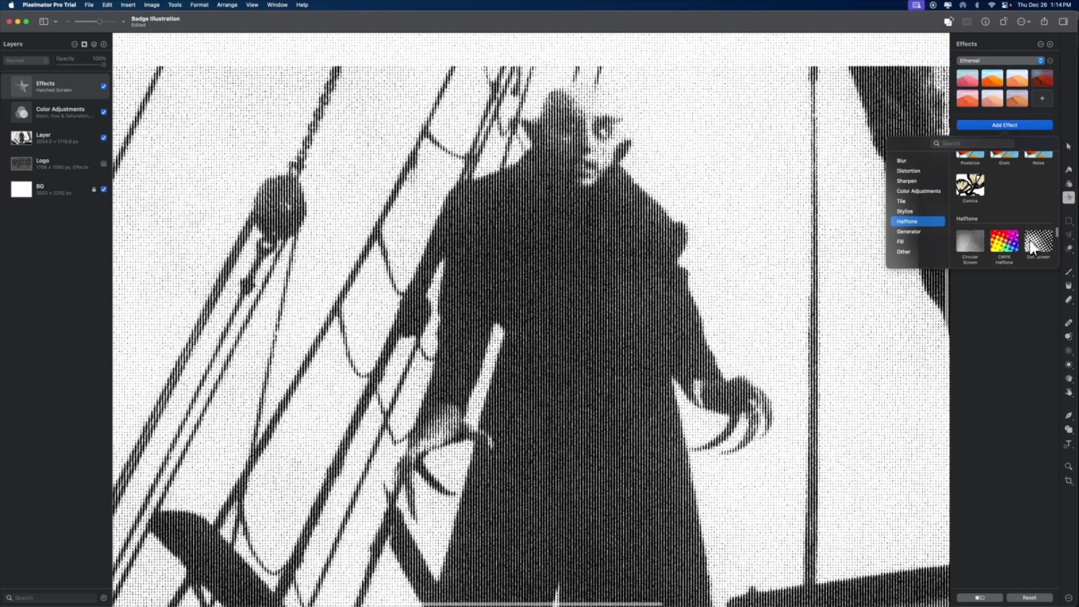
{"action": "scroll", "coordinate": [1006, 230], "scroll_direction": "up", "scroll_amount": 2}
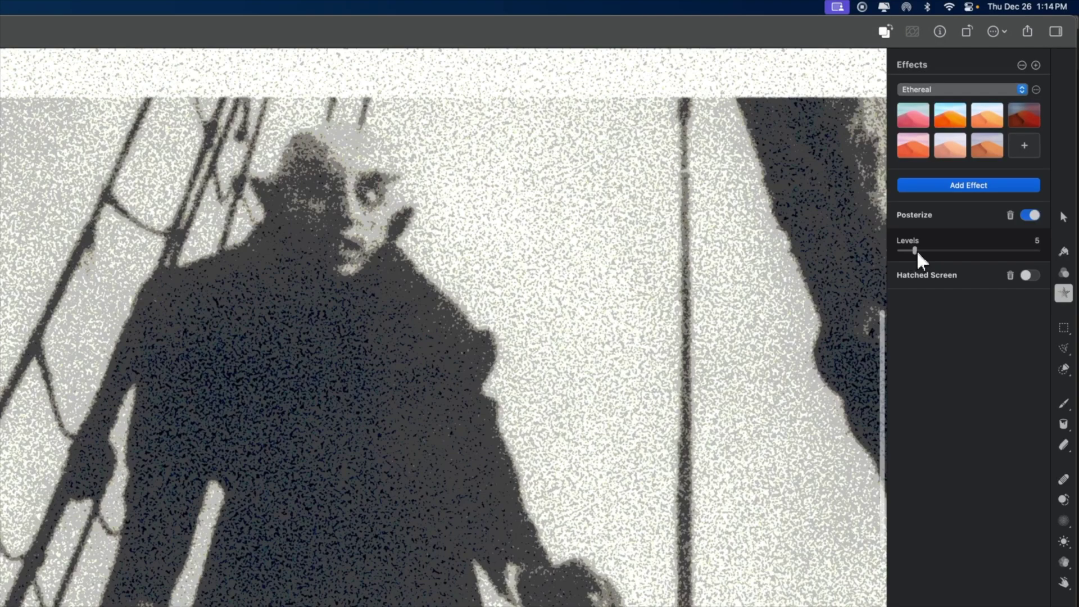
{"action": "left_click_drag", "start_coordinate": [962, 168], "coordinate": [955, 169]}
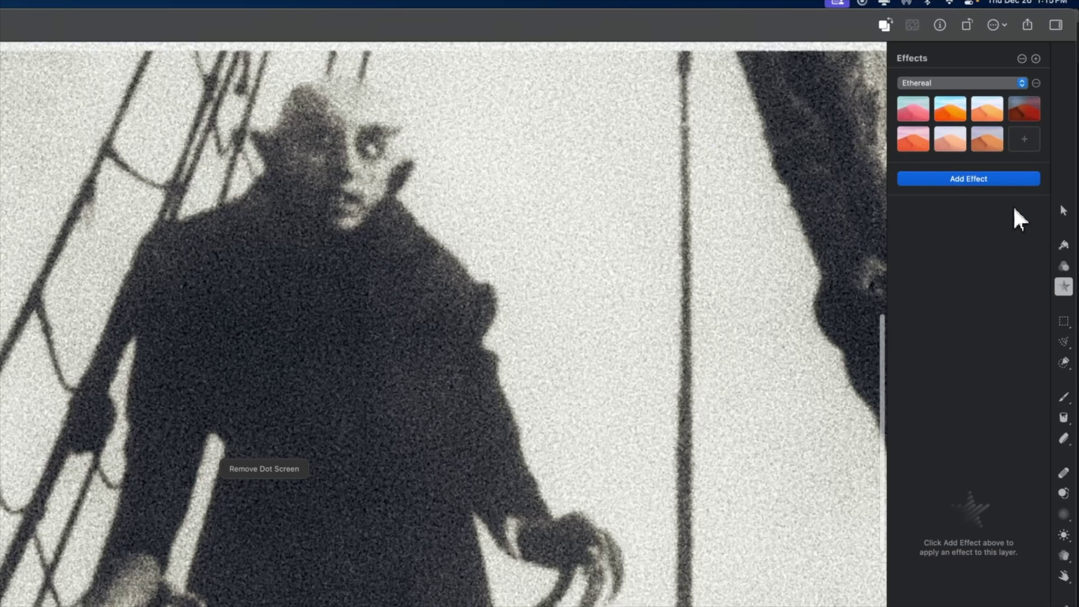
Search the effects for 'thre' to add a Threshold effect to the film still
{"action": "left_click", "coordinate": [976, 177]}
{"action": "scroll", "coordinate": [957, 304], "scroll_direction": "down", "scroll_amount": 5}
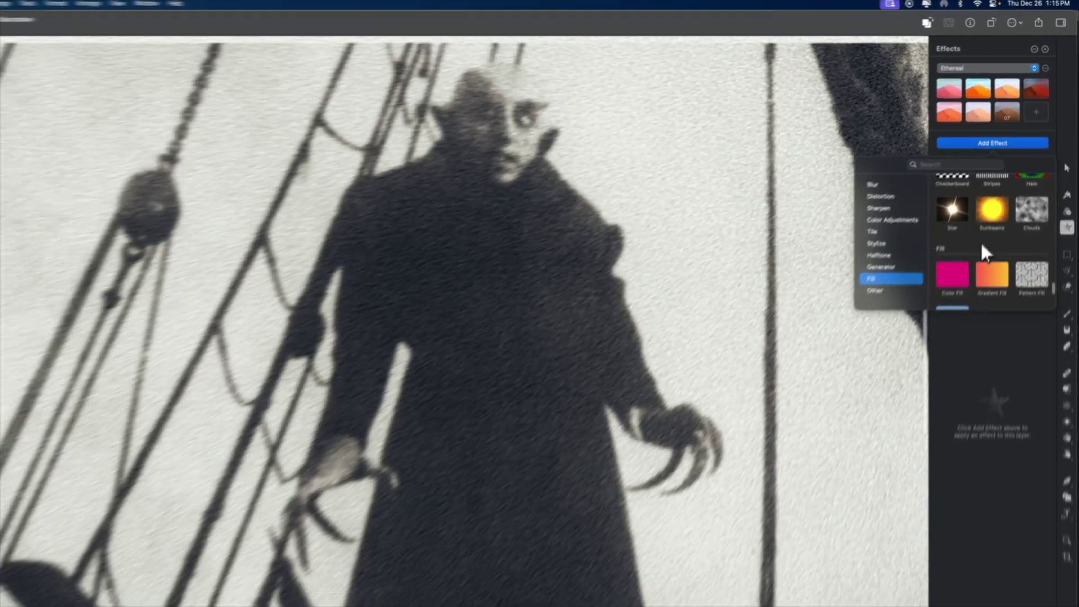
{"action": "scroll", "coordinate": [960, 318], "scroll_direction": "down", "scroll_amount": 3}
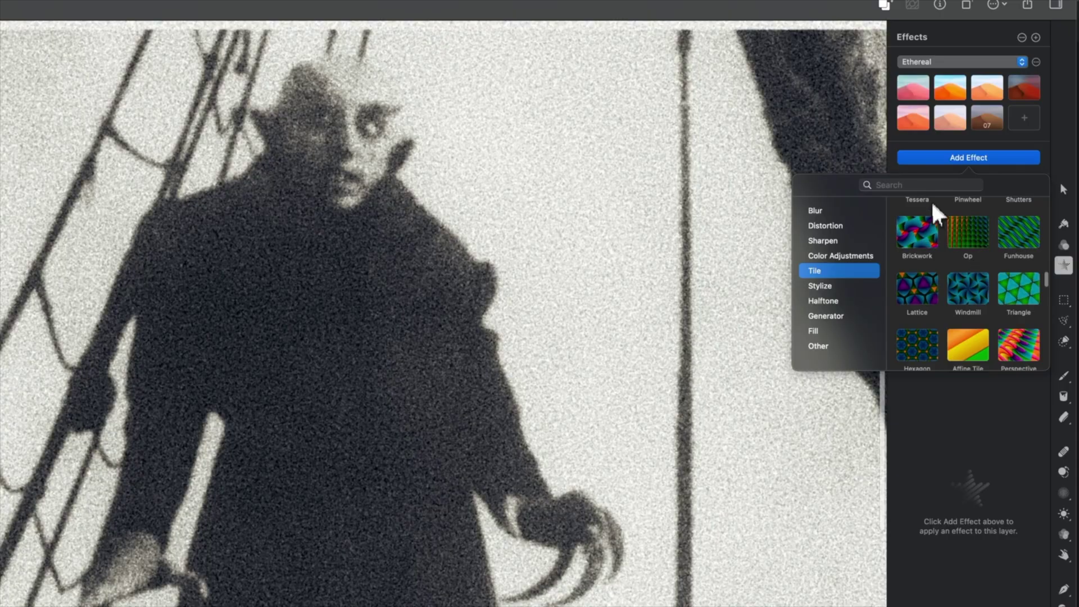
{"action": "left_click", "coordinate": [977, 146]}
{"action": "type", "text": "thre"}
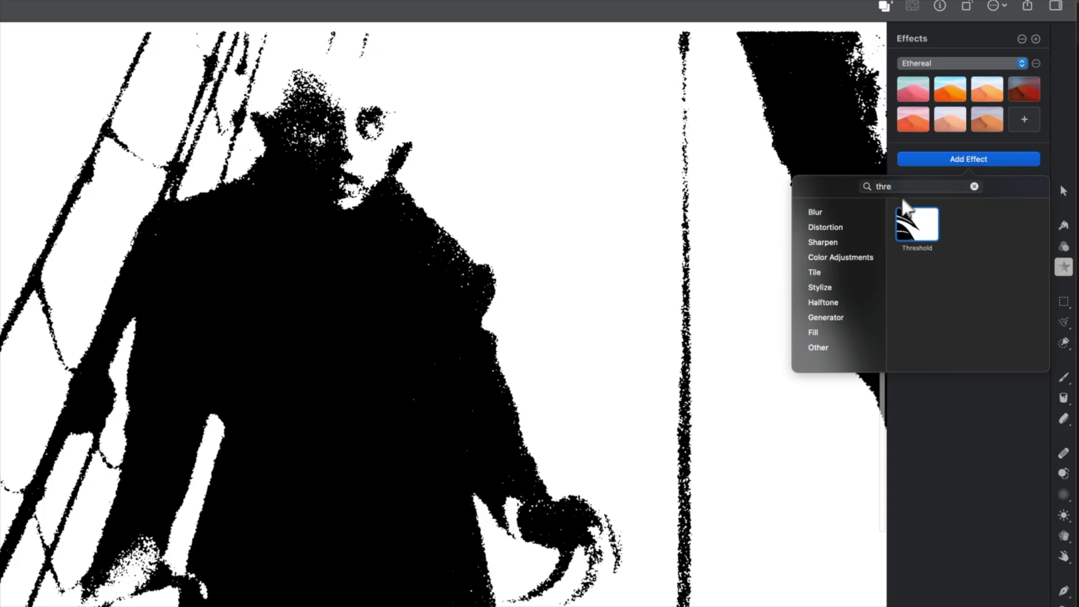
Add a Grain effect found by searching 'grain', then move Threshold above it
{"action": "double_click", "coordinate": [912, 188]}
{"action": "type", "text": "grain"}
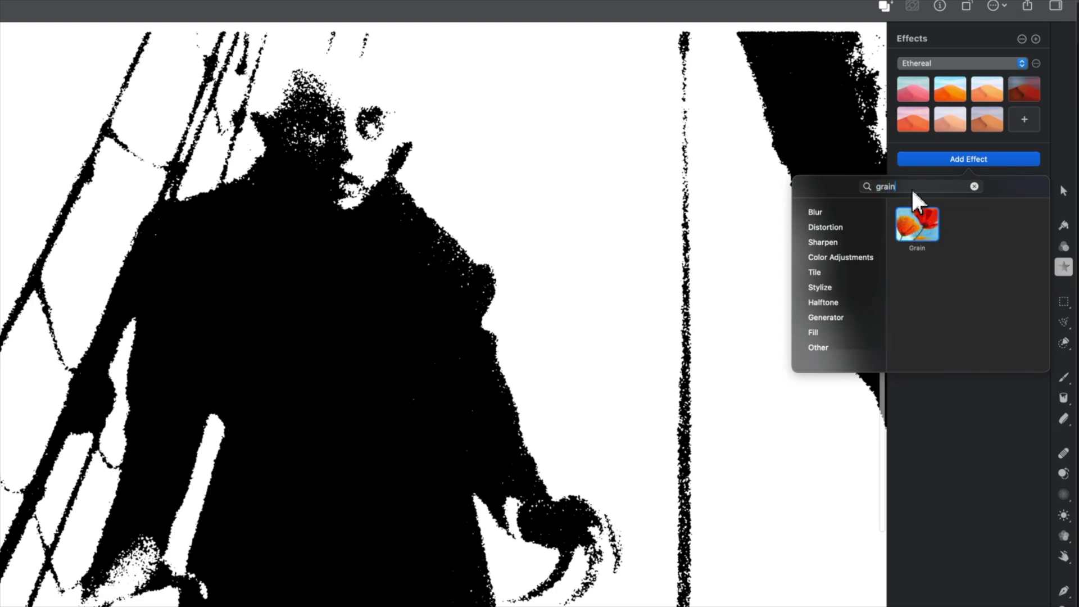
{"action": "left_click", "coordinate": [925, 224]}
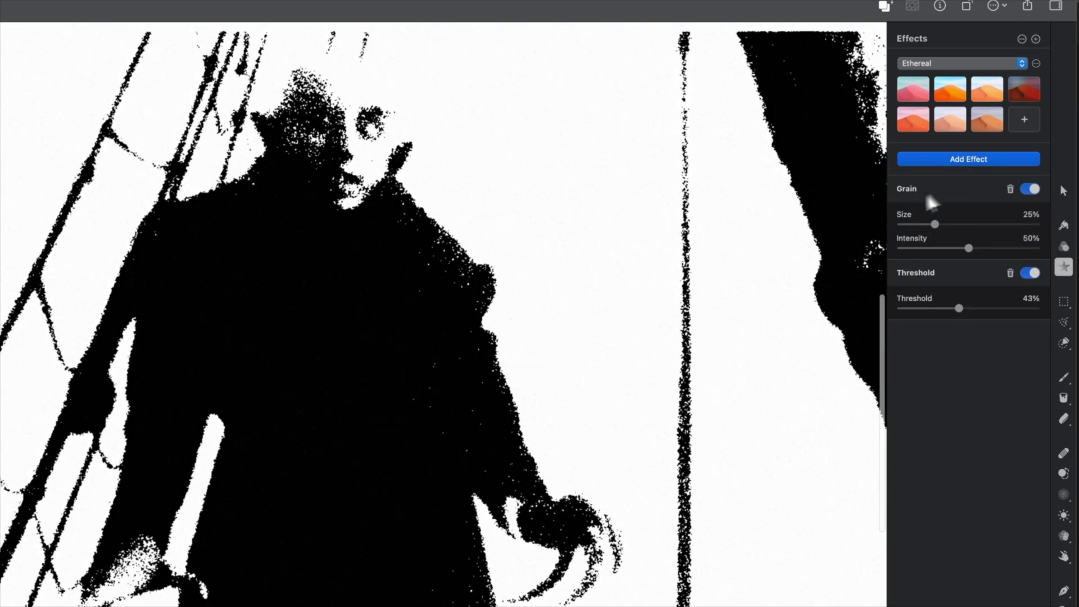
{"action": "left_click_drag", "start_coordinate": [949, 275], "coordinate": [995, 188]}
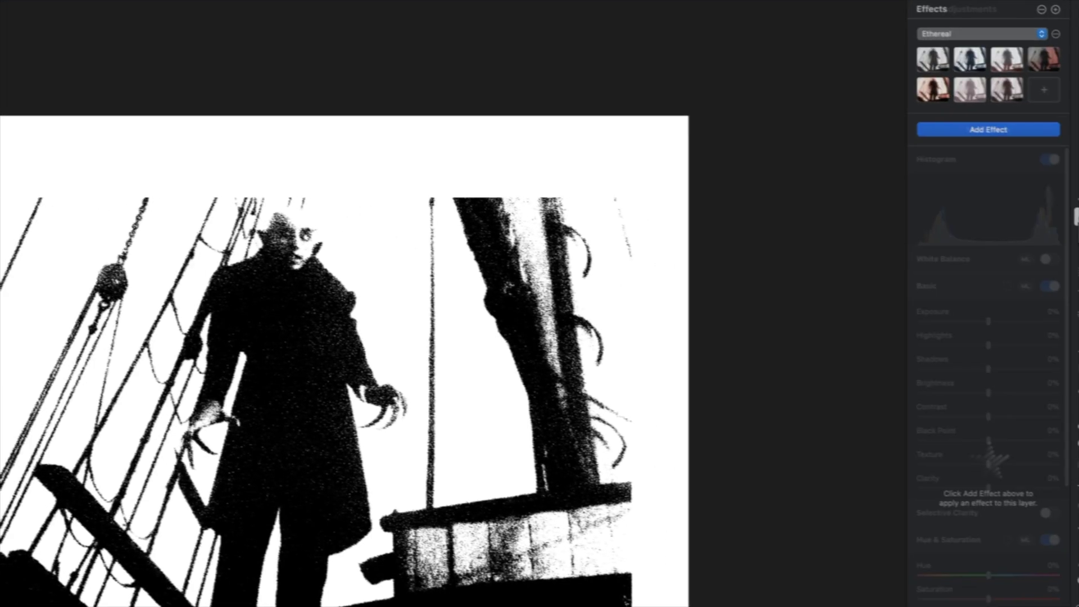
Raise Shadows in the film still's Color Adjustments to lighten dark areas
{"action": "left_click", "coordinate": [1064, 214]}
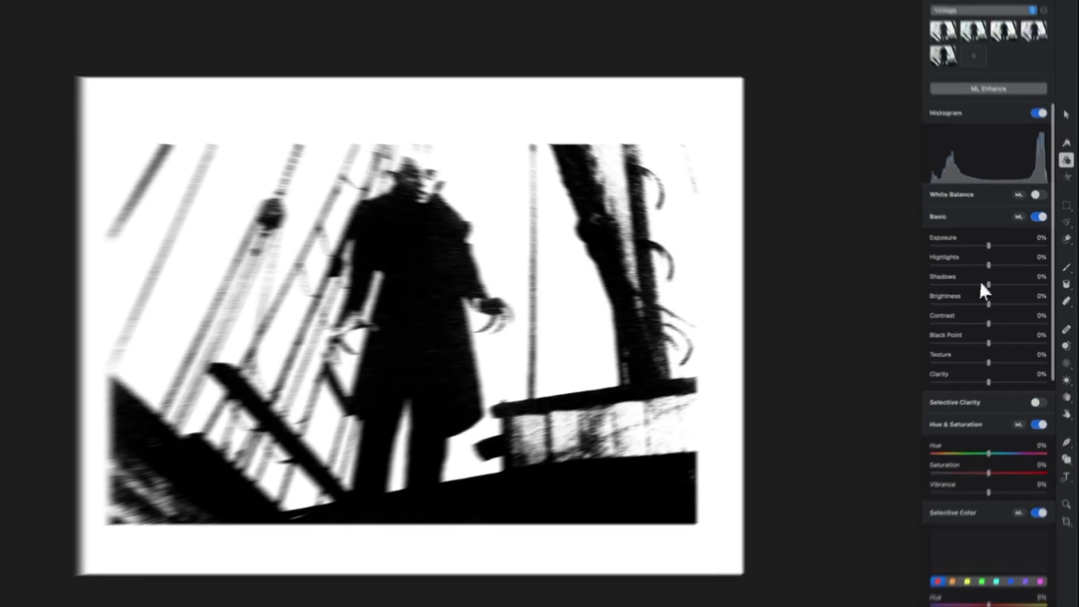
{"action": "left_click_drag", "start_coordinate": [1003, 284], "coordinate": [1060, 287]}
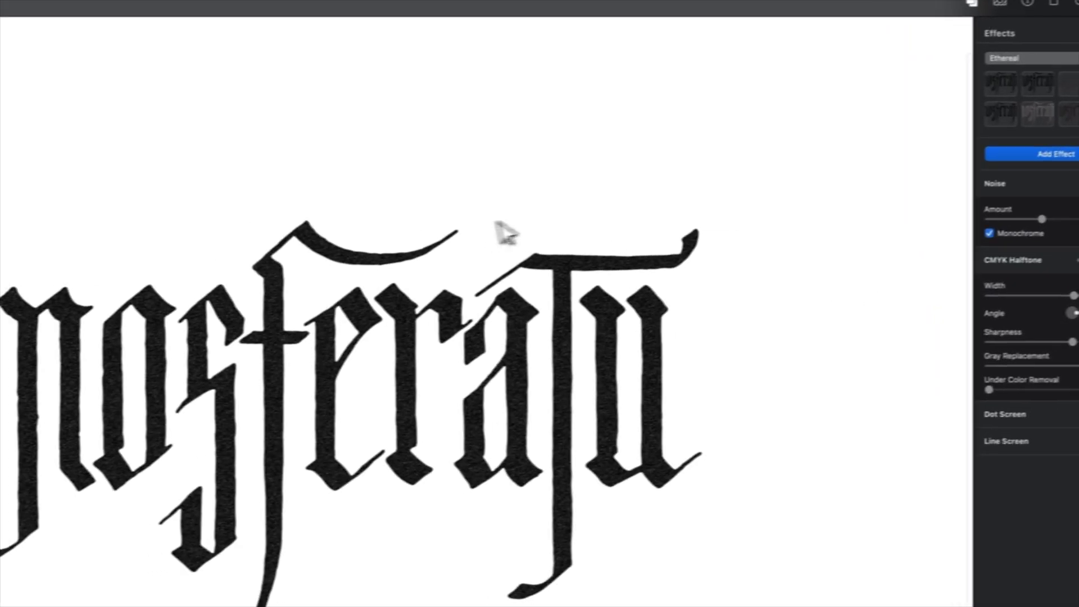
Delete the CMYK Halftone, Dot Screen and Line Screen effects from the Logo, keeping Noise
{"action": "left_click", "coordinate": [1052, 154]}
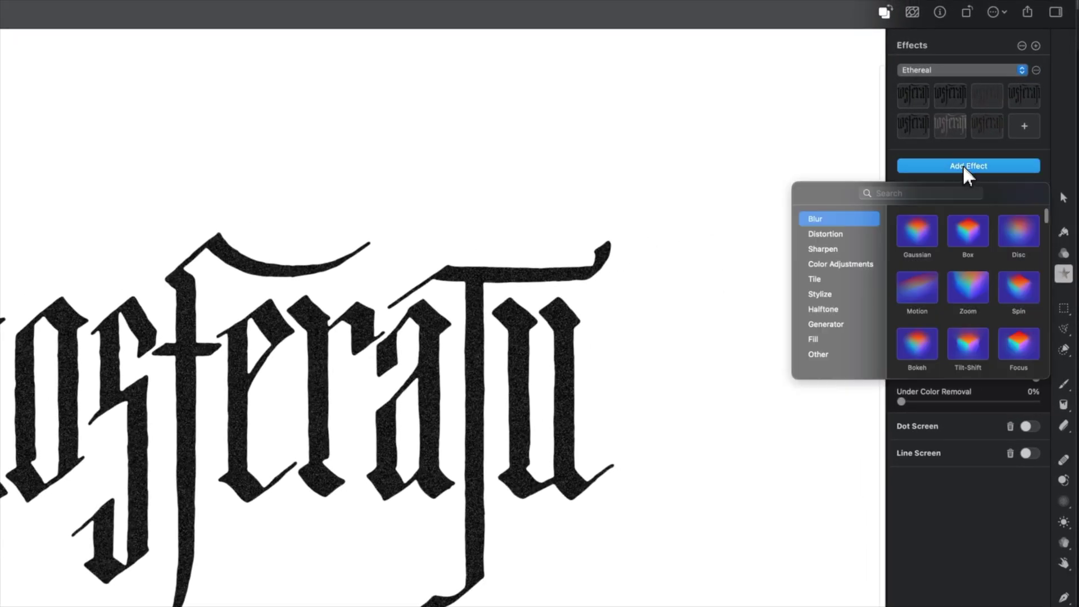
{"action": "left_click", "coordinate": [964, 167]}
{"action": "left_click", "coordinate": [1011, 272]}
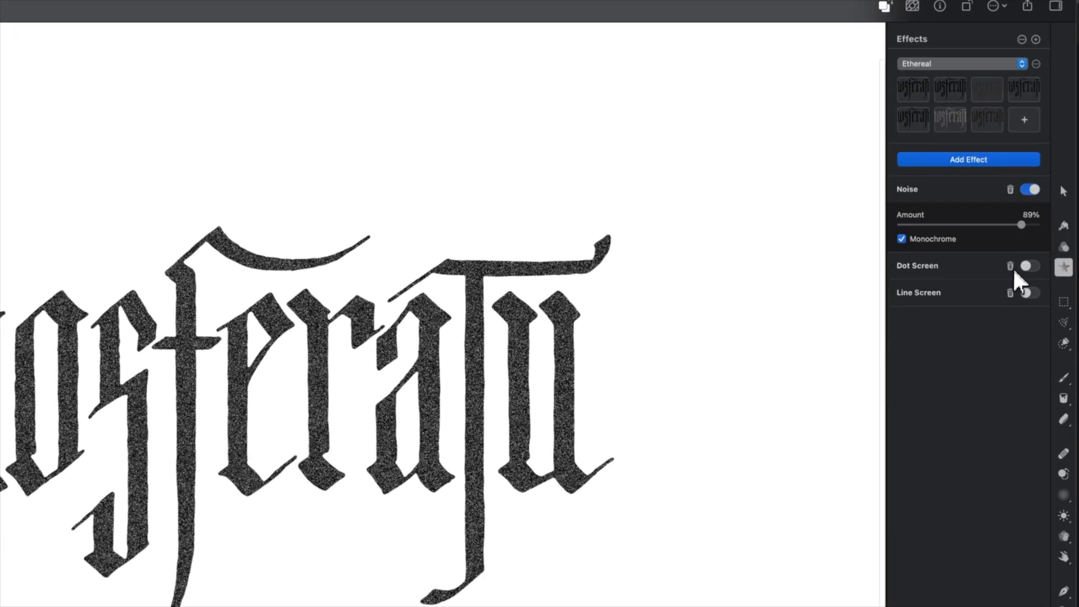
{"action": "left_click", "coordinate": [1011, 266]}
{"action": "left_click", "coordinate": [1010, 265]}
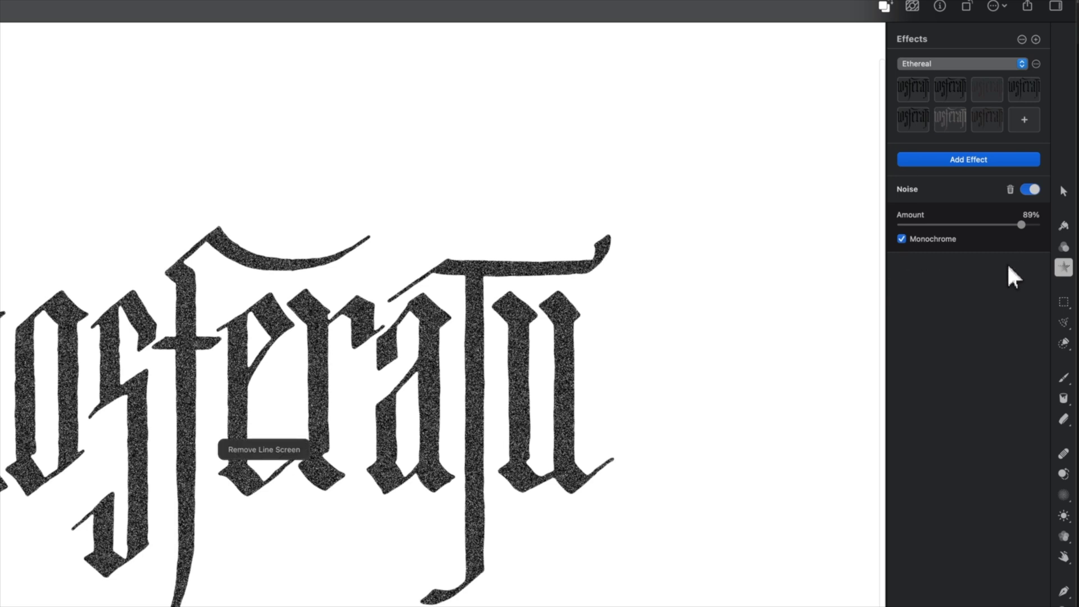
Add a 14.2 px Motion blur to the noisy lettering, found by searching 'blur'
{"action": "left_click", "coordinate": [979, 163]}
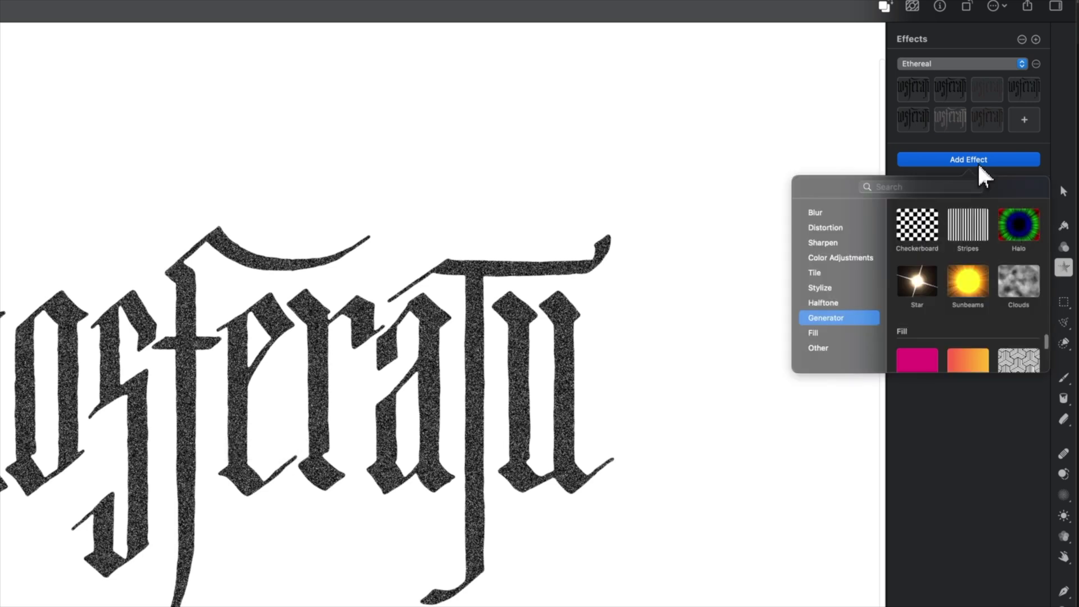
{"action": "left_click", "coordinate": [821, 215]}
{"action": "left_click", "coordinate": [828, 228]}
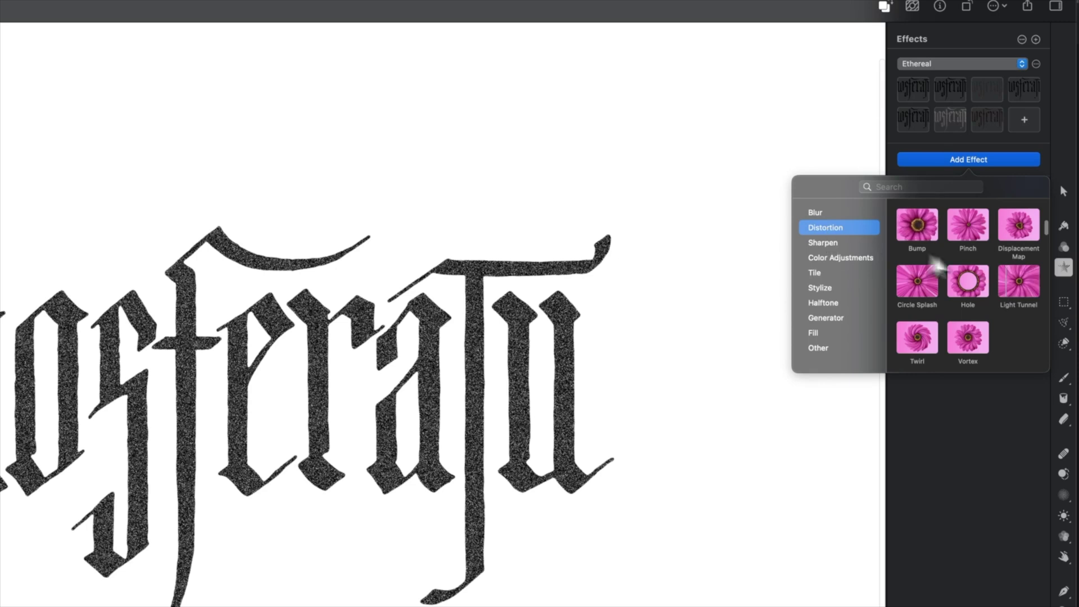
{"action": "left_click", "coordinate": [1012, 285]}
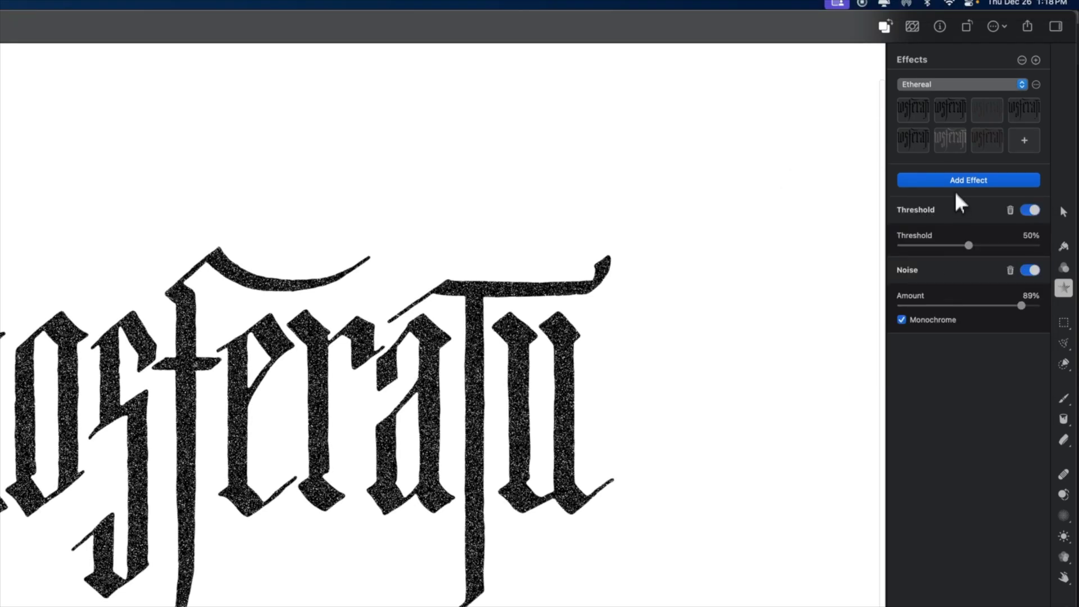
{"action": "left_click", "coordinate": [958, 161]}
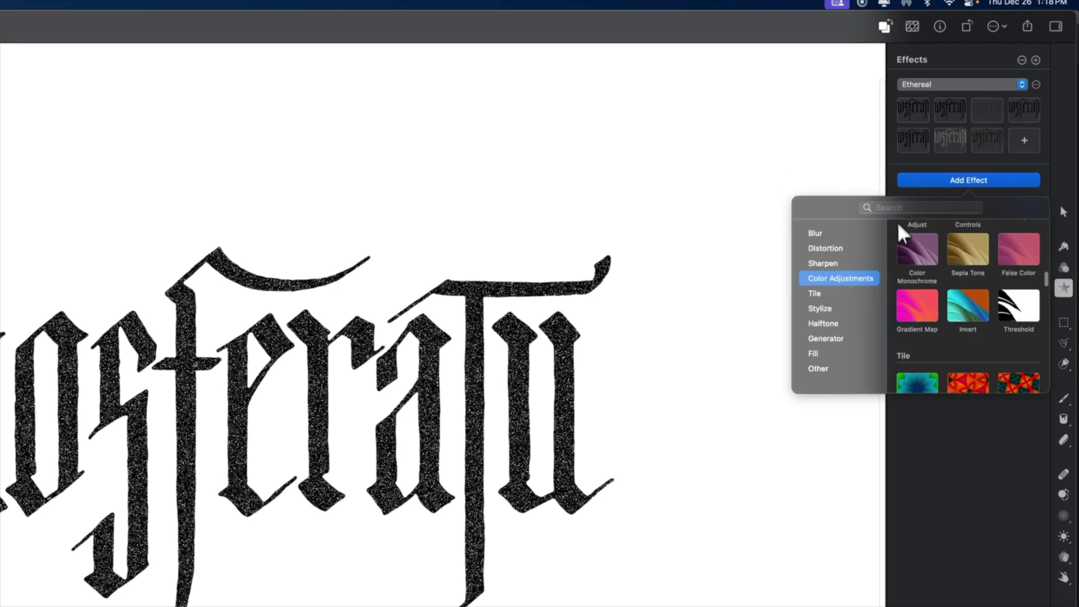
{"action": "left_click", "coordinate": [895, 209]}
{"action": "type", "text": "blur"}
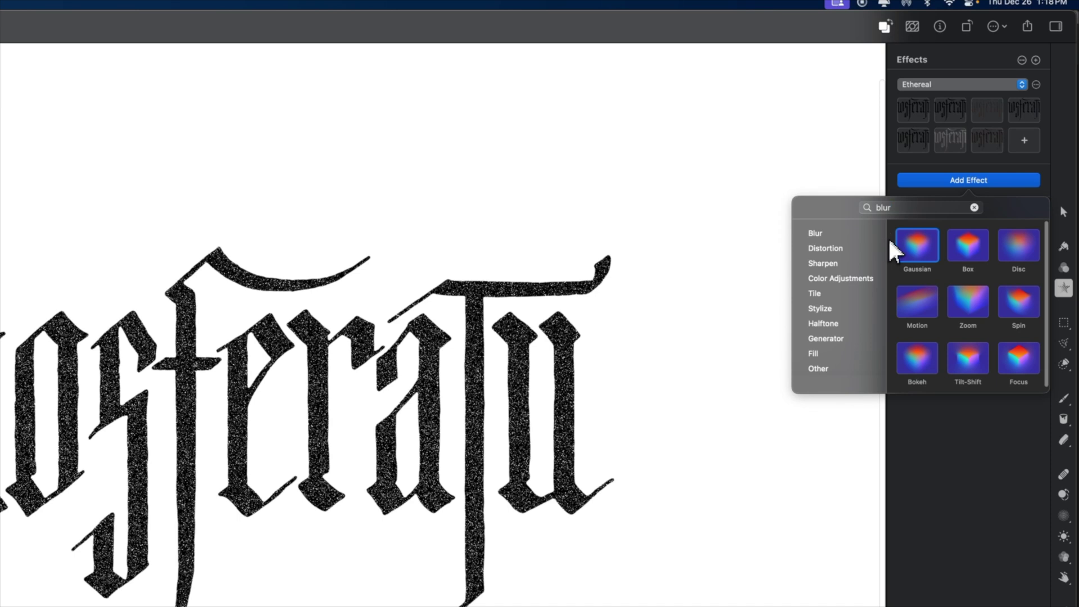
{"action": "left_click", "coordinate": [908, 287]}
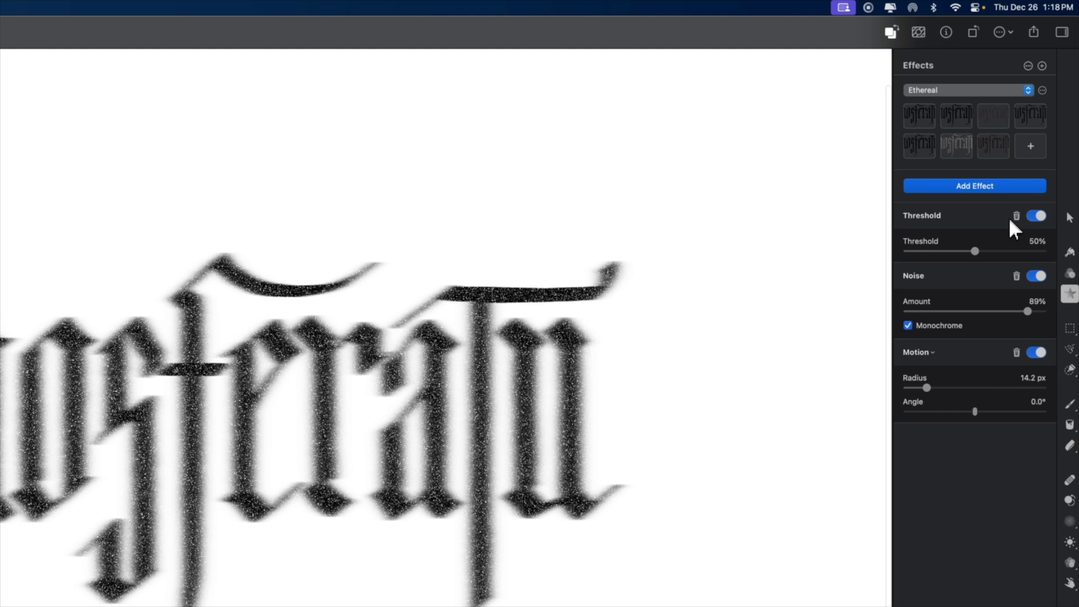
Remove the Threshold effect and move the effects into a separate Effects layer
{"action": "left_click", "coordinate": [1008, 216]}
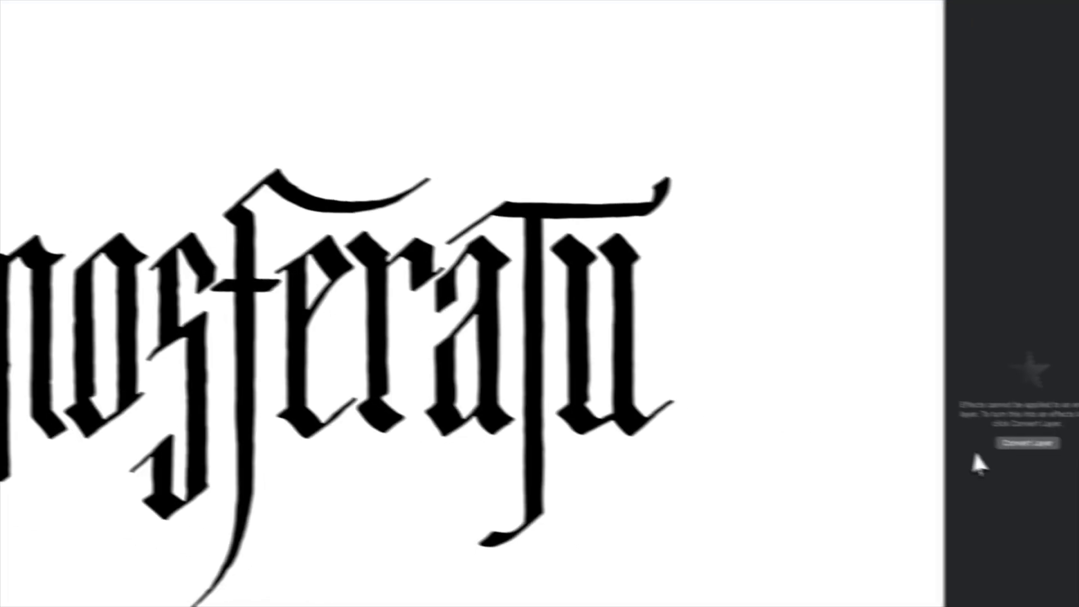
{"action": "left_click", "coordinate": [1028, 442]}
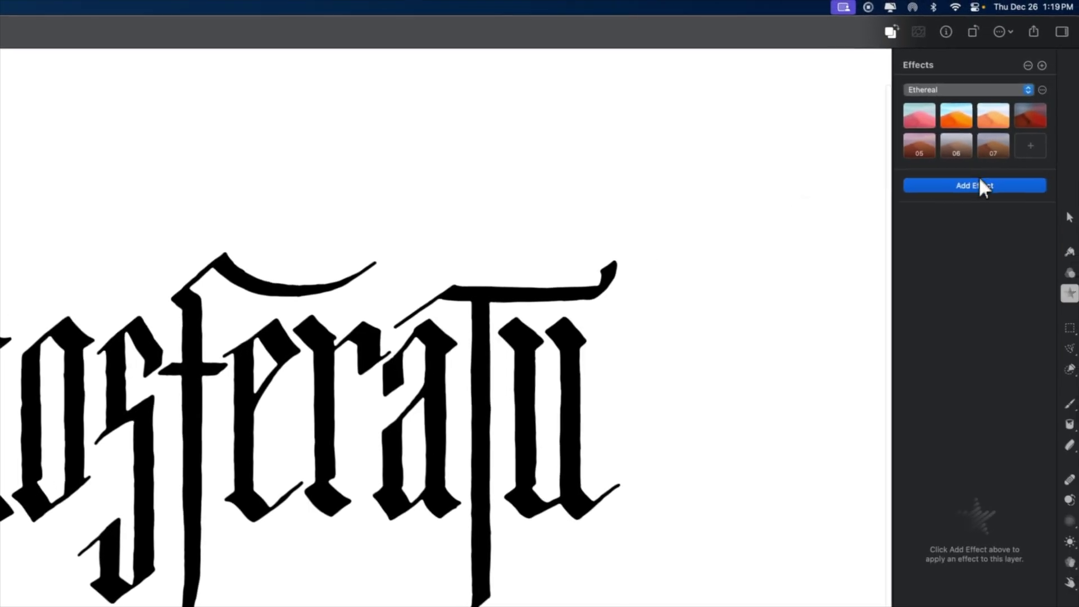
{"action": "left_click", "coordinate": [976, 186]}
Add a 16.9 px Gaussian blur and clip the Effects layer to the Logo
{"action": "left_click", "coordinate": [926, 264]}
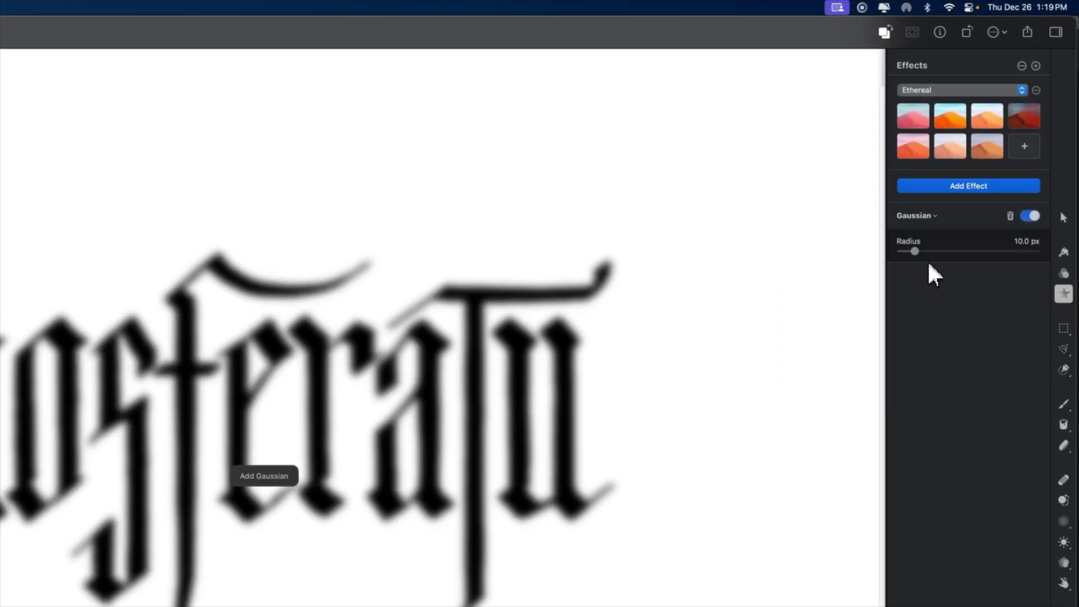
{"action": "mouse_move", "coordinate": [915, 251]}
{"action": "left_mouse_down"}
{"action": "mouse_move", "coordinate": [943, 251]}
{"action": "mouse_move", "coordinate": [899, 251]}
{"action": "mouse_move", "coordinate": [927, 251]}
{"action": "left_mouse_up"}
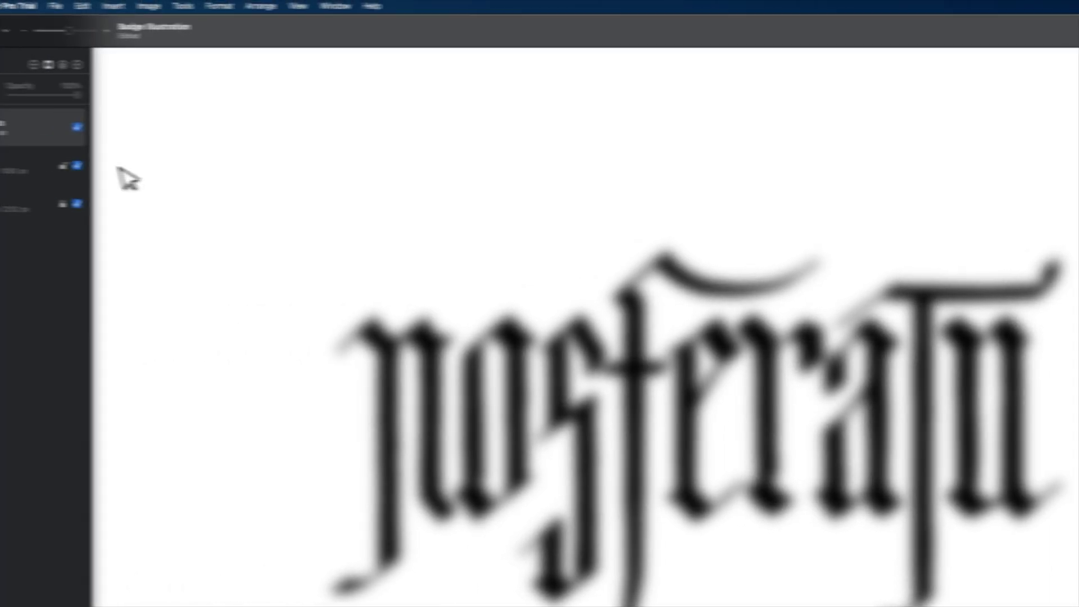
{"action": "key", "text": "alt+super+g"}
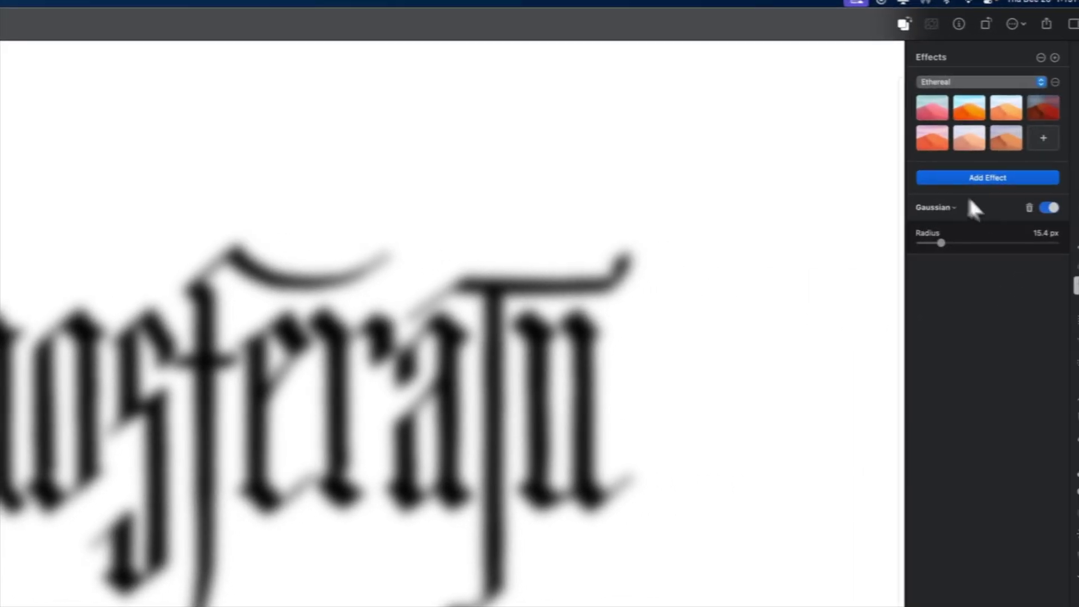
{"action": "left_click", "coordinate": [925, 177]}
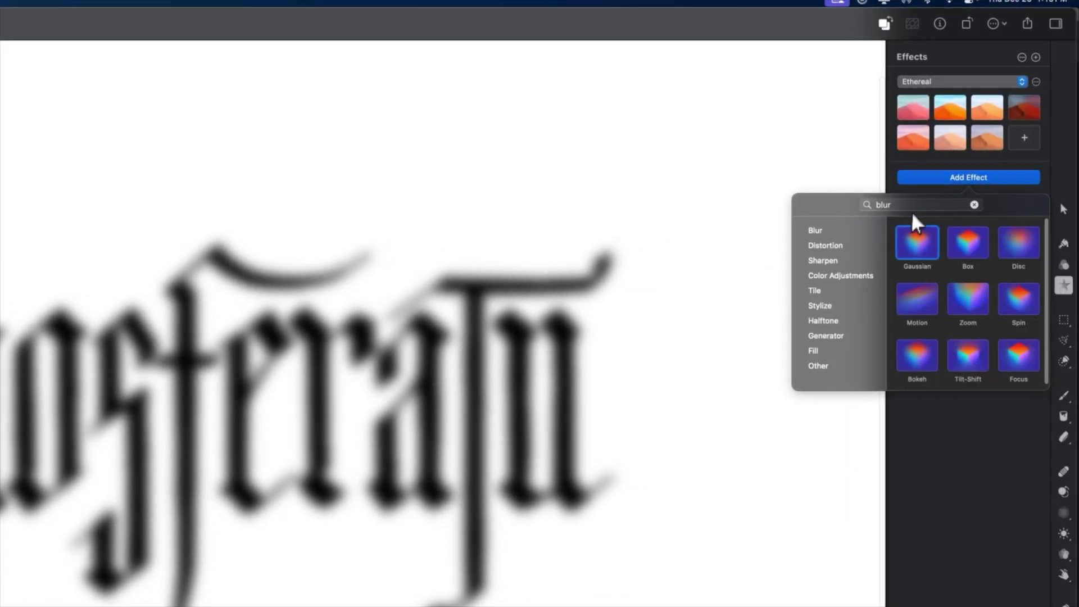
Add Grain at 100% size and intensity, and turn the Gaussian blur down to 0 px
{"action": "key", "text": "BackSpace"}
{"action": "key", "text": "BackSpace"}
{"action": "key", "text": "BackSpace"}
{"action": "key", "text": "BackSpace"}
{"action": "type", "text": "grain"}
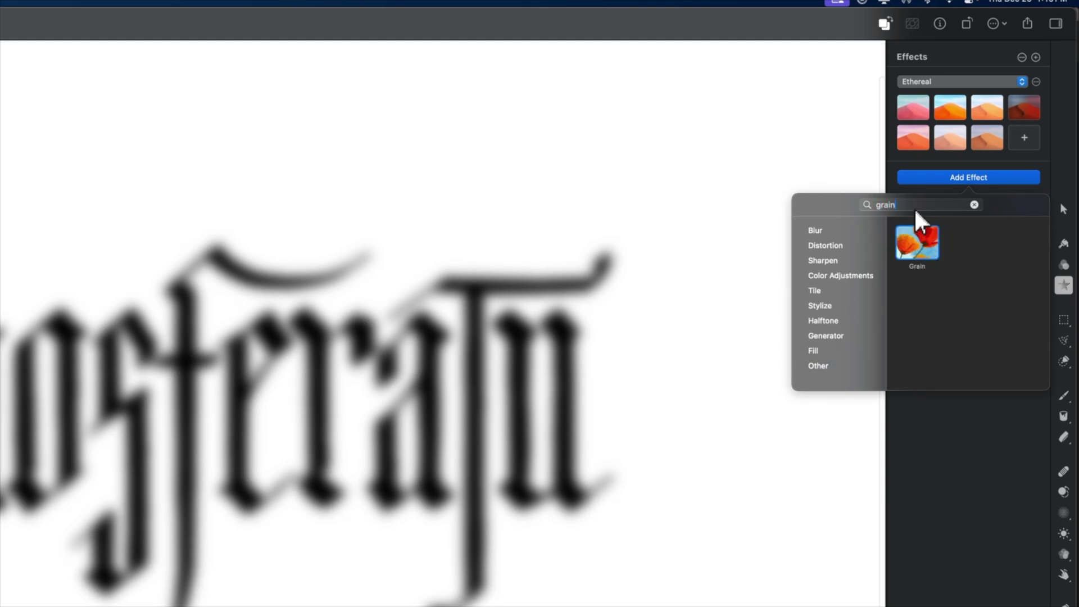
{"action": "left_click", "coordinate": [912, 231]}
{"action": "left_click_drag", "start_coordinate": [931, 243], "coordinate": [1043, 259]}
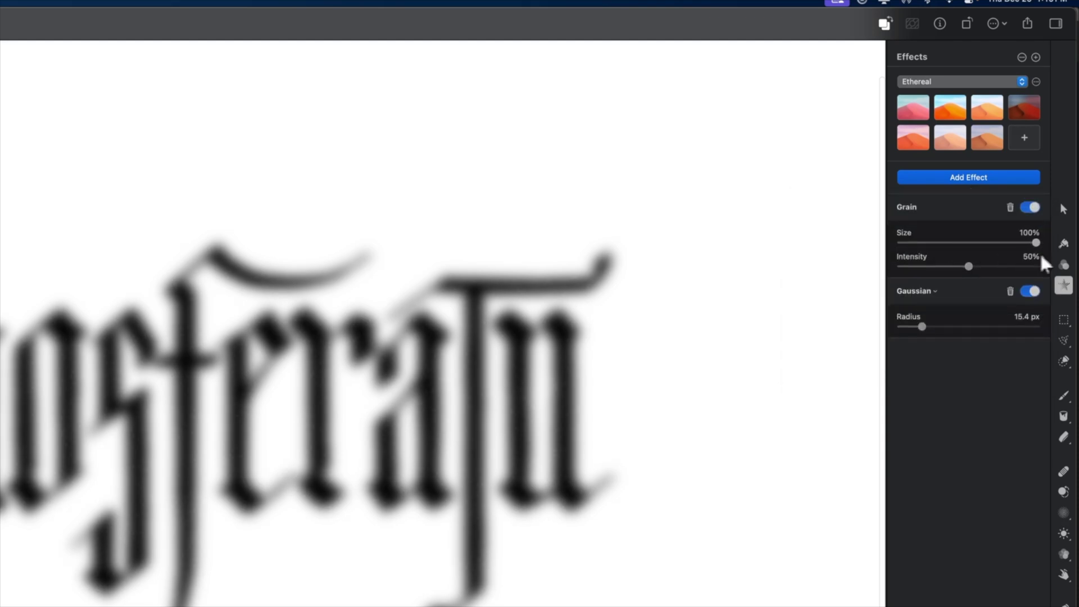
{"action": "left_click_drag", "start_coordinate": [971, 266], "coordinate": [1059, 275]}
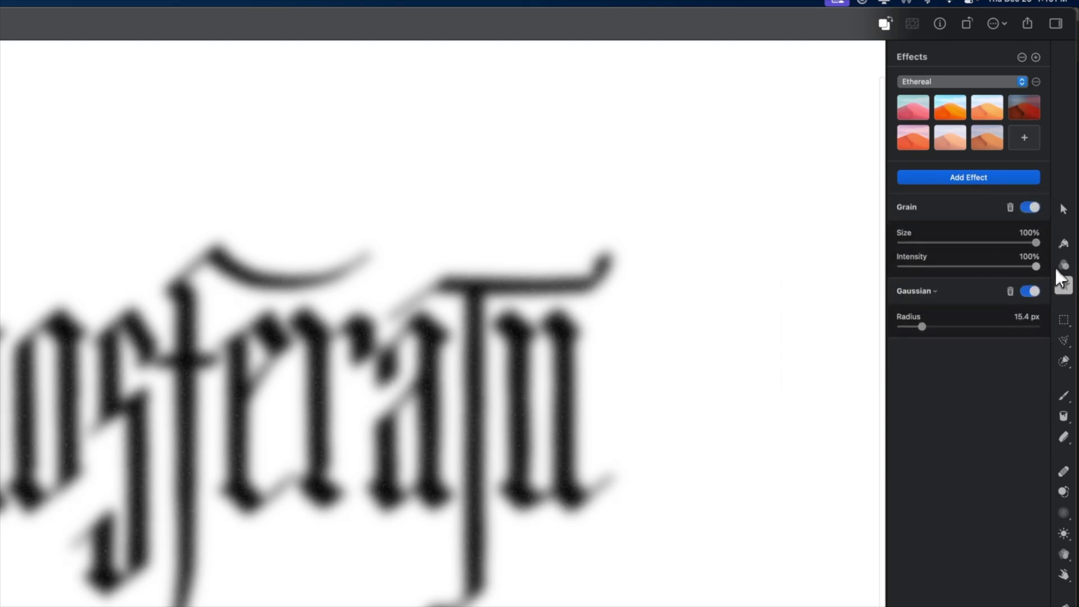
{"action": "left_click_drag", "start_coordinate": [922, 318], "coordinate": [901, 341]}
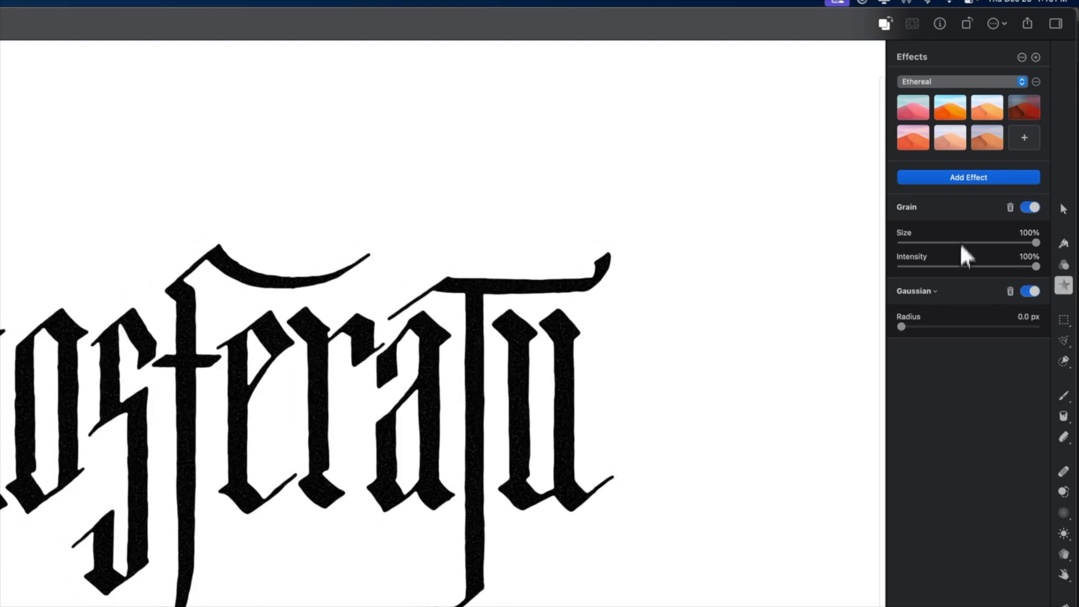
Add Noise at 93%, delete the Grain effect, and move Gaussian above Noise
{"action": "left_click", "coordinate": [977, 177]}
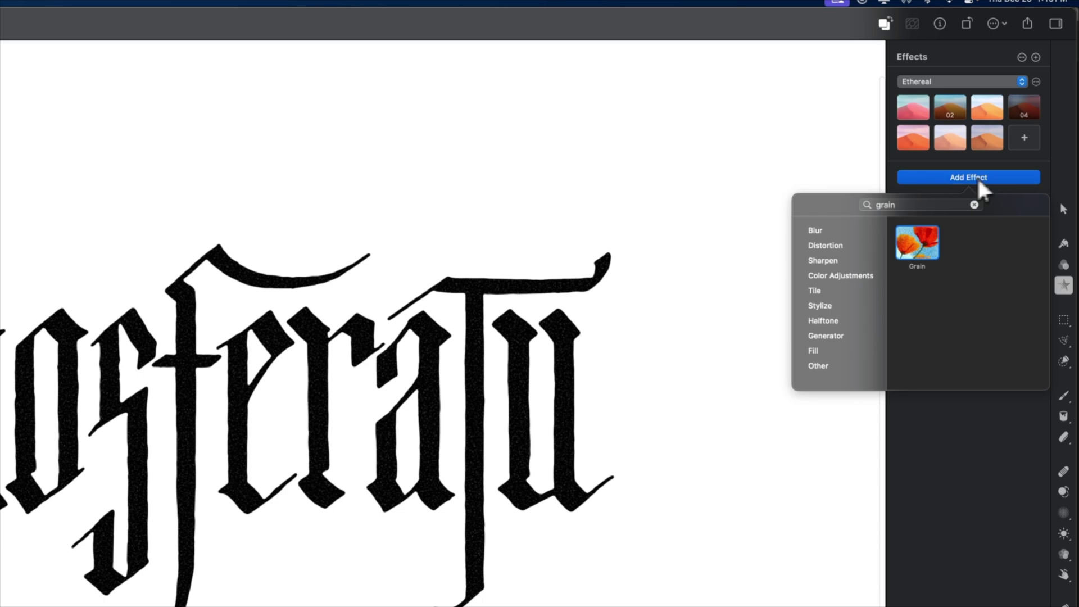
{"action": "type", "text": "noise"}
{"action": "left_click", "coordinate": [917, 243]}
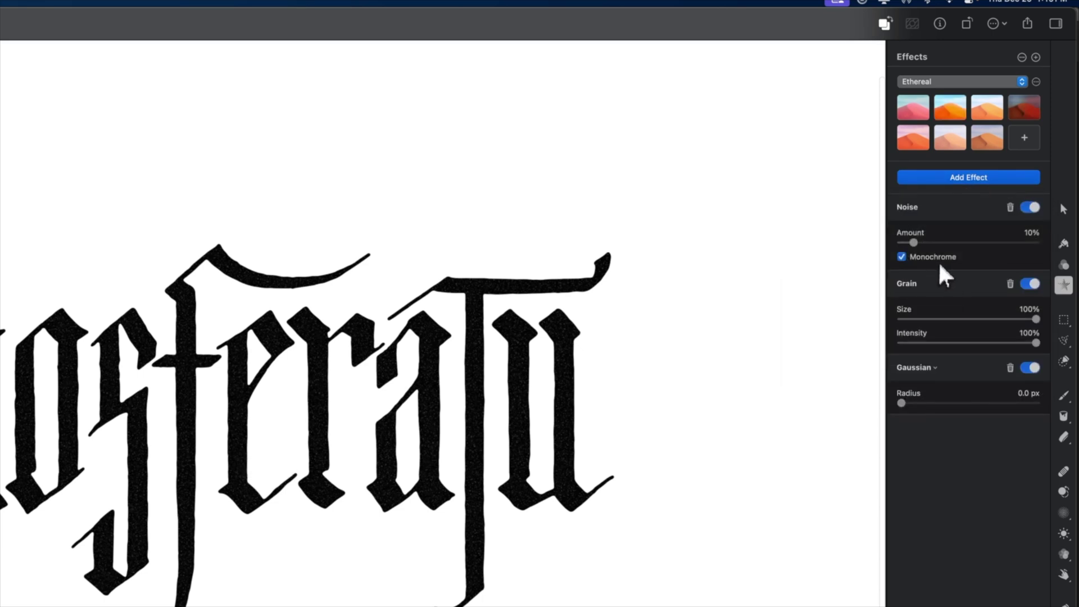
{"action": "left_click_drag", "start_coordinate": [913, 242], "coordinate": [1018, 247]}
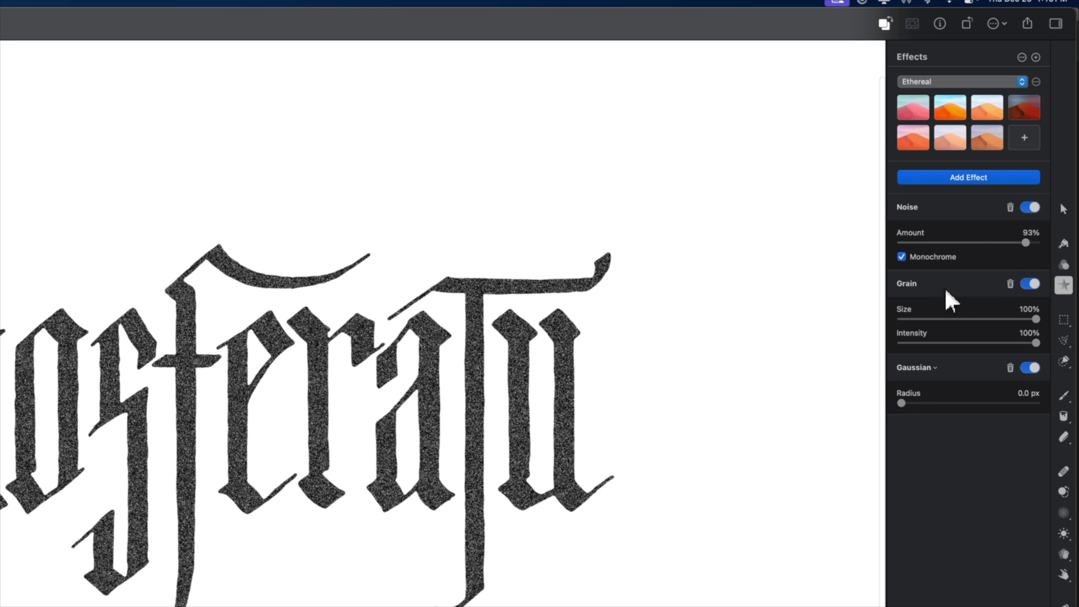
{"action": "left_click", "coordinate": [1010, 284]}
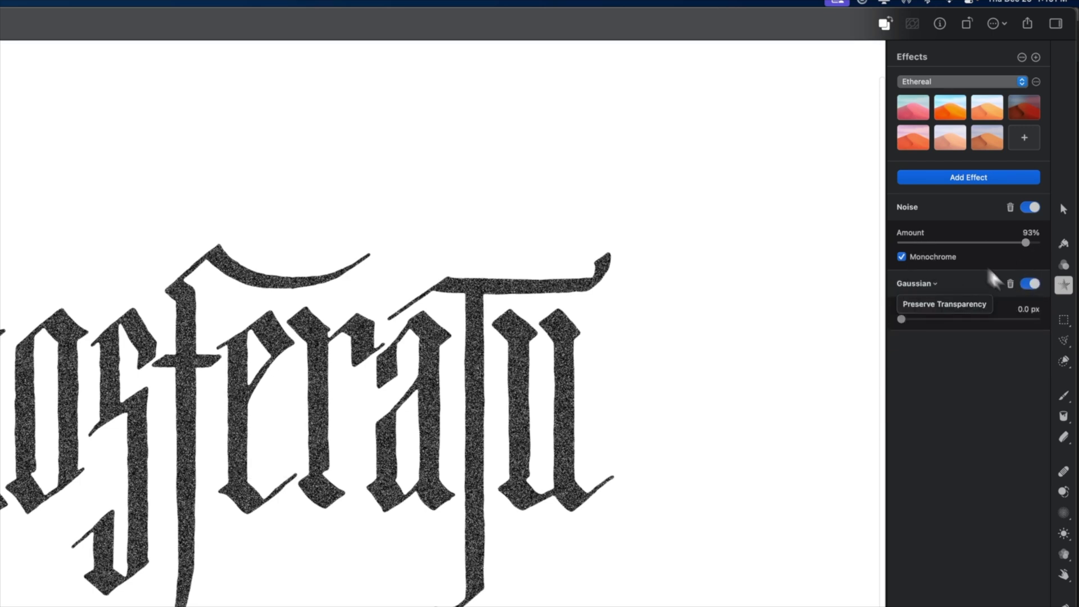
{"action": "left_click_drag", "start_coordinate": [962, 283], "coordinate": [960, 211]}
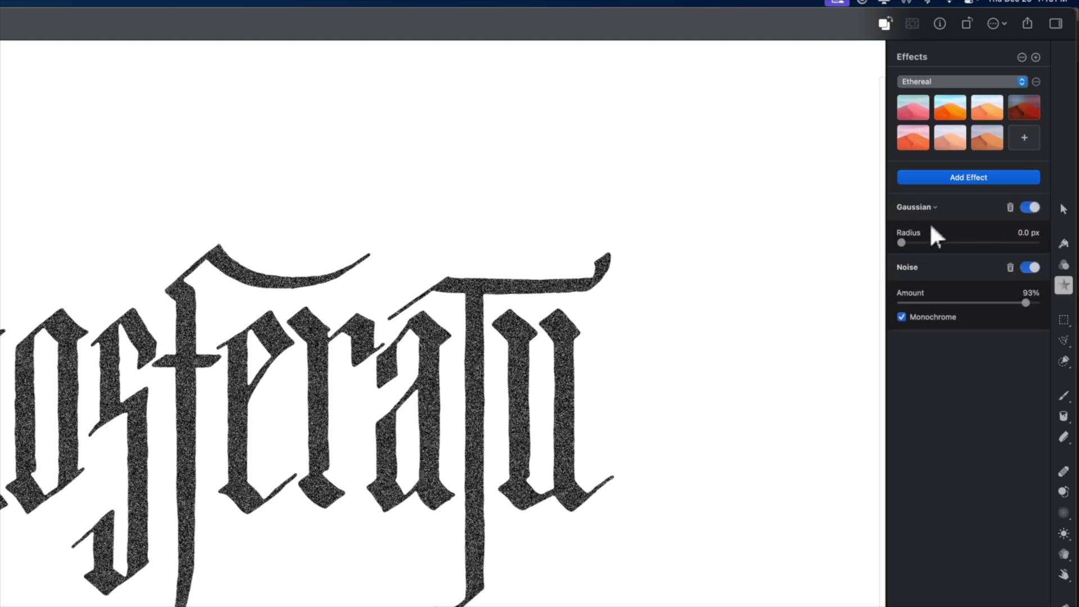
Add a 49% Threshold on top, with Gaussian blur at 16.1 px and Noise at 100%
{"action": "left_click", "coordinate": [959, 178]}
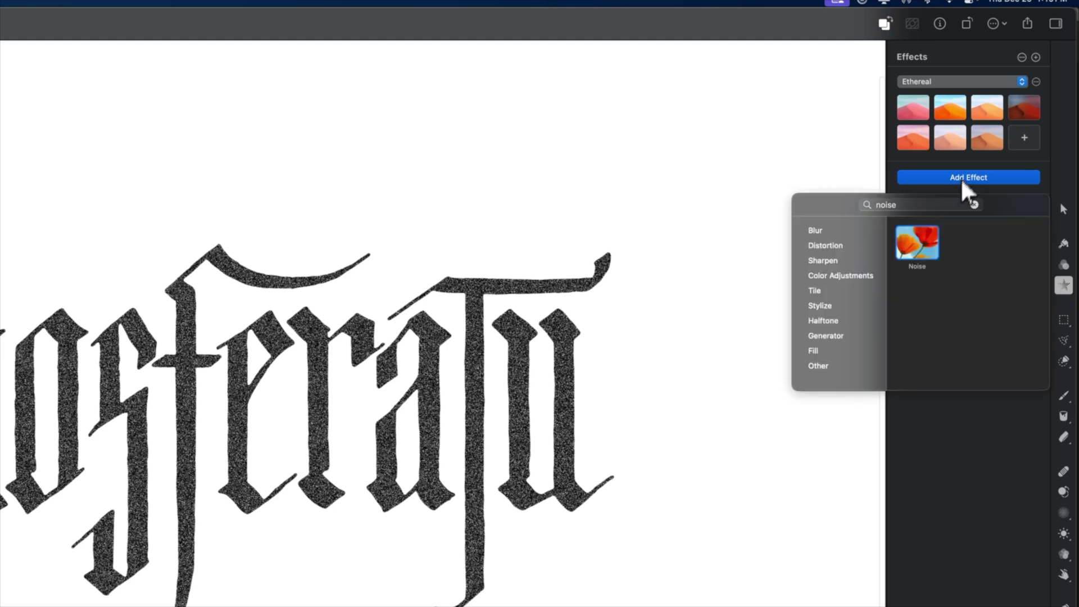
{"action": "type", "text": "thres"}
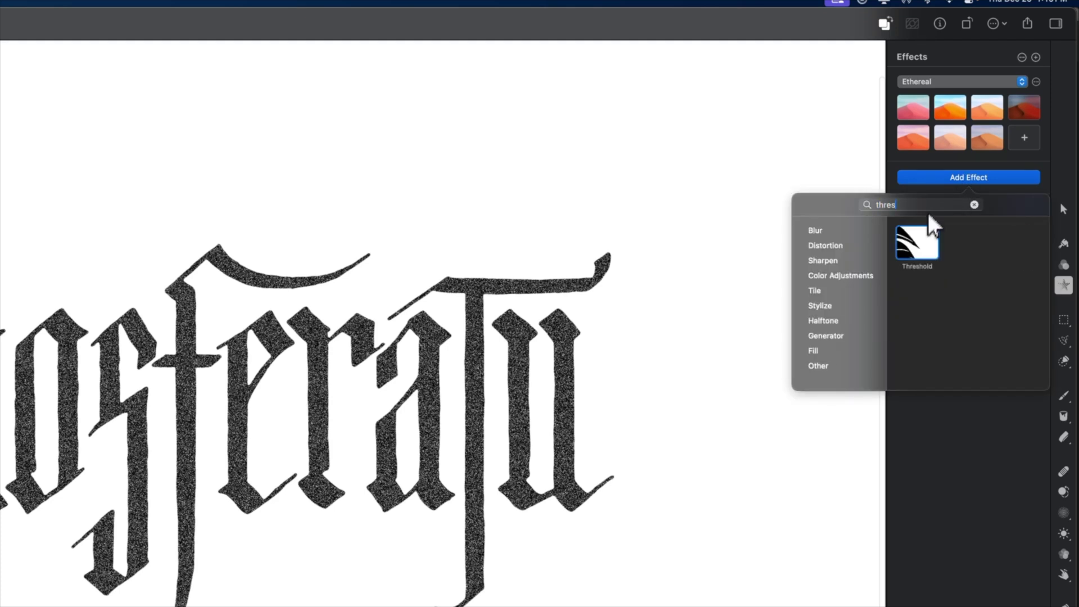
{"action": "left_click", "coordinate": [921, 238]}
{"action": "mouse_move", "coordinate": [964, 251]}
{"action": "left_mouse_down"}
{"action": "mouse_move", "coordinate": [913, 242]}
{"action": "mouse_move", "coordinate": [962, 249]}
{"action": "left_mouse_up"}
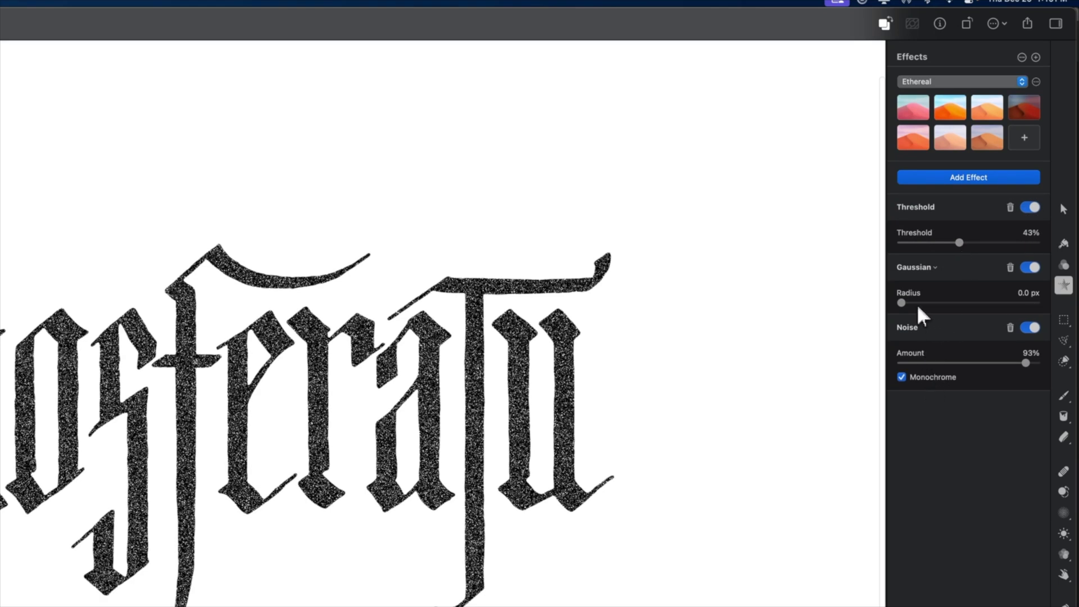
{"action": "mouse_move", "coordinate": [917, 308]}
{"action": "left_mouse_down"}
{"action": "mouse_move", "coordinate": [953, 306]}
{"action": "mouse_move", "coordinate": [924, 311]}
{"action": "left_mouse_up"}
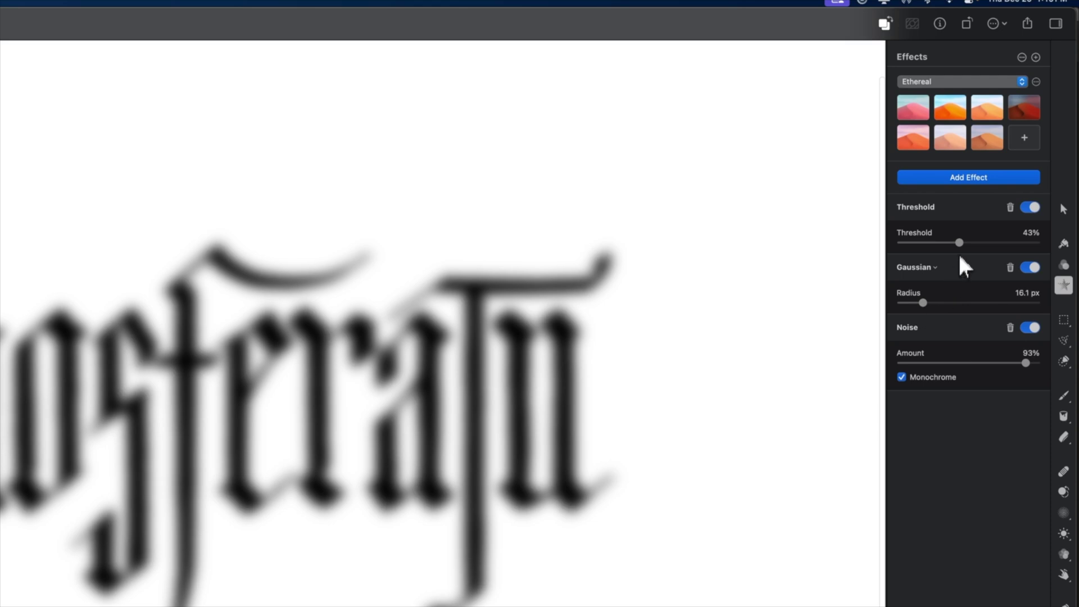
{"action": "mouse_move", "coordinate": [960, 243]}
{"action": "left_mouse_down"}
{"action": "mouse_move", "coordinate": [922, 244]}
{"action": "mouse_move", "coordinate": [1028, 244]}
{"action": "mouse_move", "coordinate": [966, 243]}
{"action": "left_mouse_up"}
{"action": "left_click_drag", "start_coordinate": [930, 363], "coordinate": [1039, 363]}
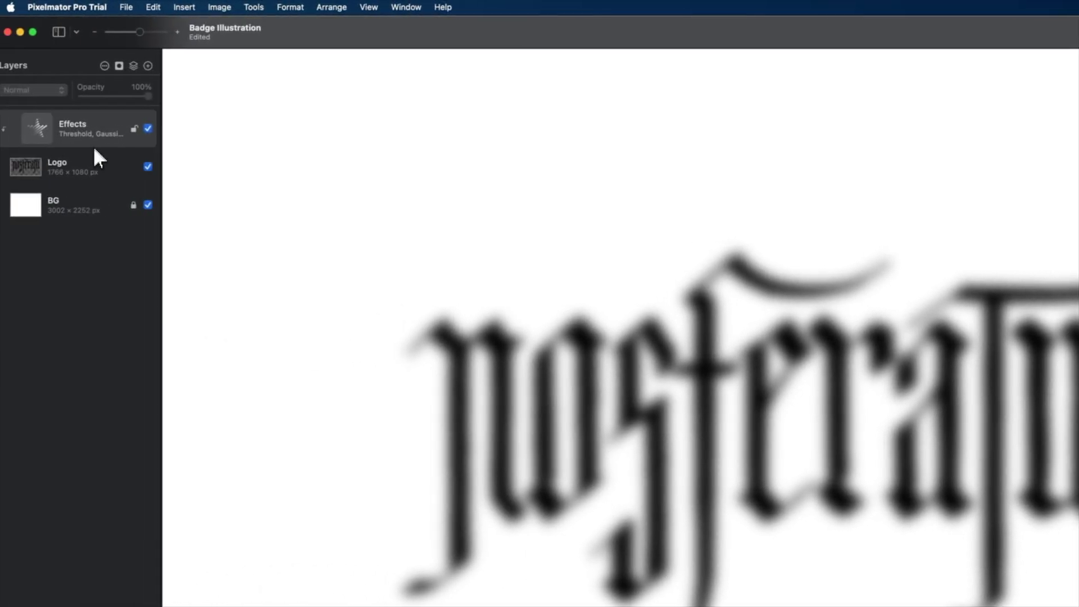
{"action": "left_click", "coordinate": [99, 145], "text": "alt"}
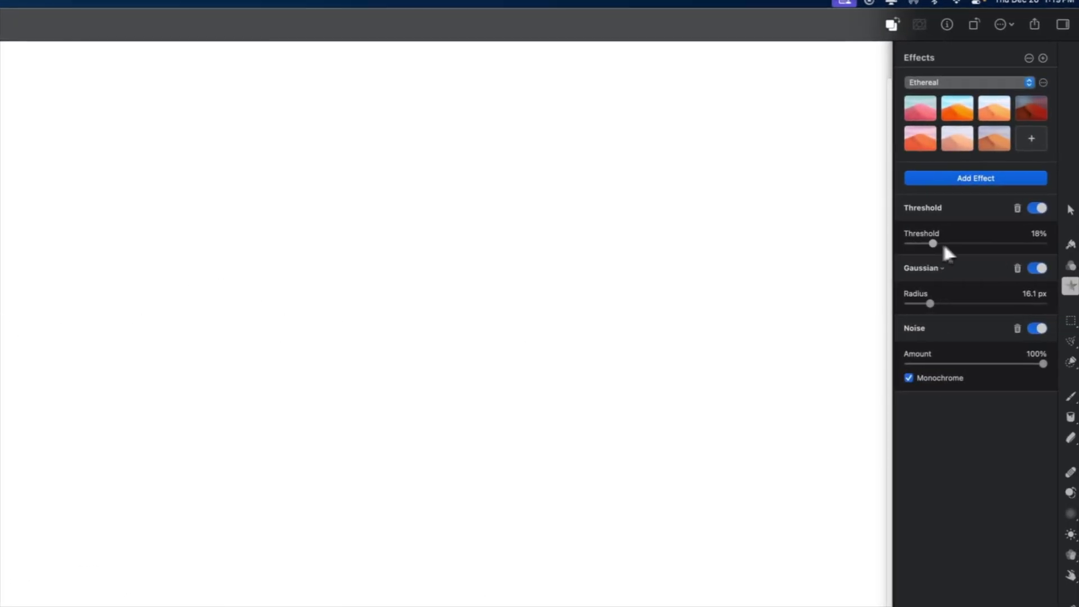
Raise Threshold to 61%, move Noise above the blur, and reduce Noise to 39%
{"action": "left_click_drag", "start_coordinate": [944, 246], "coordinate": [986, 255]}
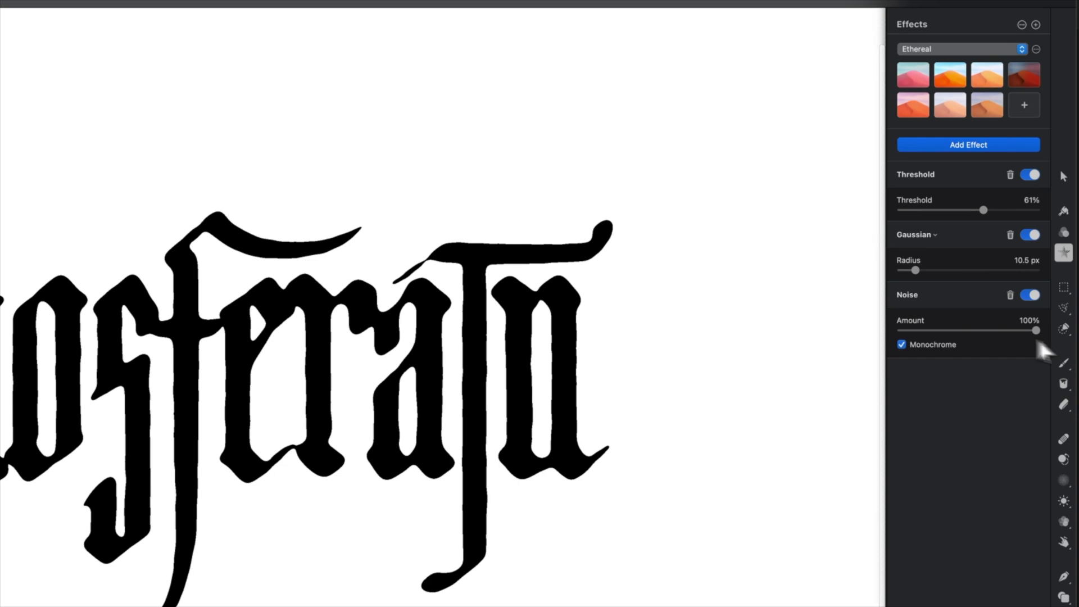
{"action": "left_click_drag", "start_coordinate": [917, 291], "coordinate": [1031, 301]}
{"action": "left_click_drag", "start_coordinate": [954, 337], "coordinate": [964, 224]}
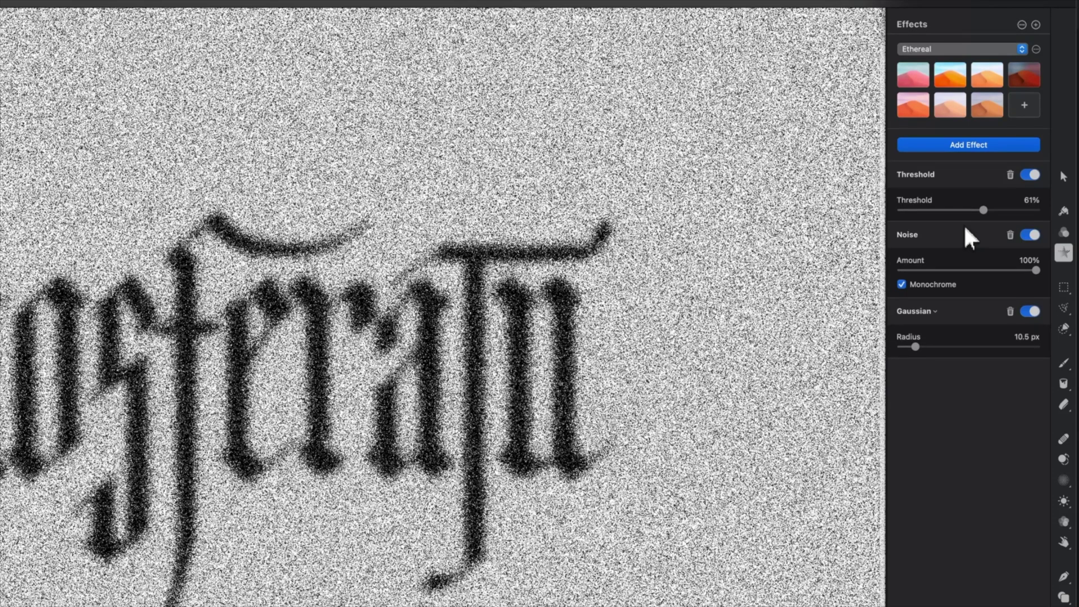
{"action": "left_click_drag", "start_coordinate": [976, 271], "coordinate": [956, 278]}
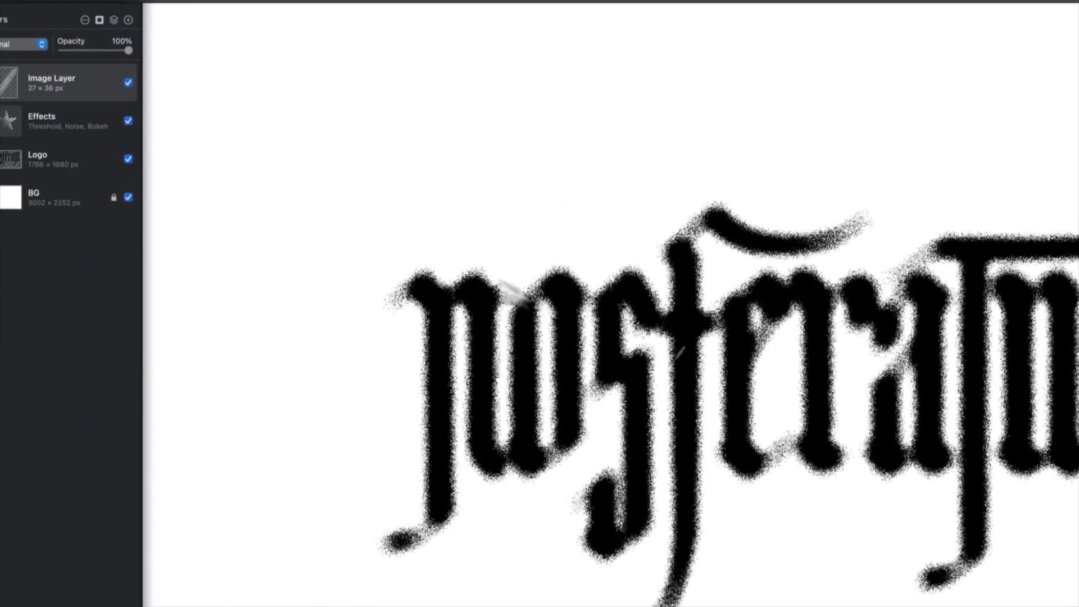
Delete the stray tiny layer and paste the scratched grunge texture as a layer
{"action": "key", "text": "Delete"}
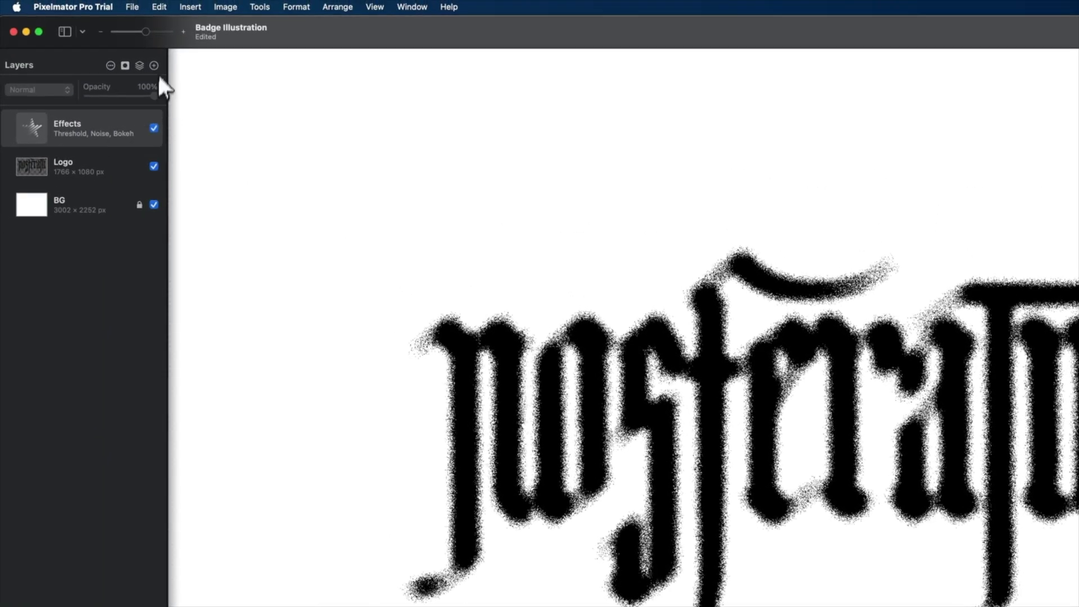
{"action": "key", "text": "super+v"}
{"action": "key", "text": "super+z"}
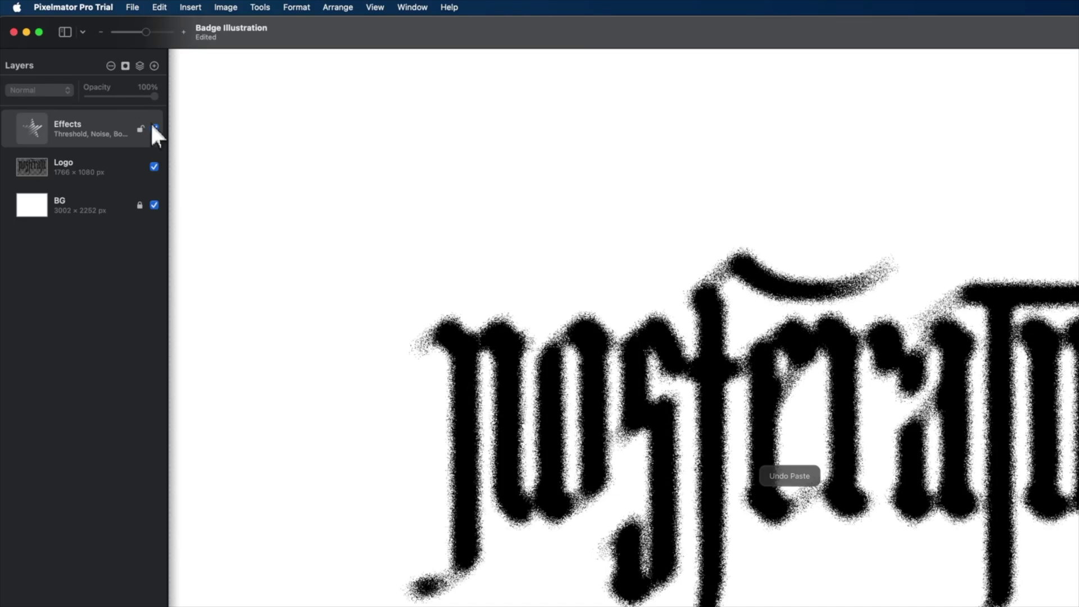
{"action": "key", "text": "super+shift+z"}
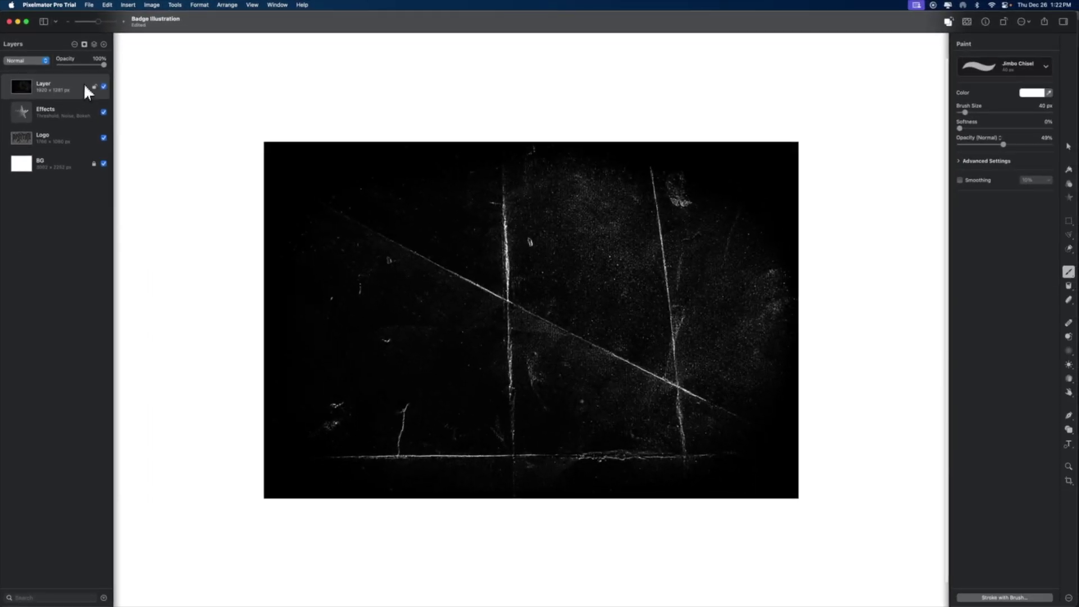
Invert the texture to dark scratches and set its blend mode to Multiply
{"action": "key", "text": "super+i"}
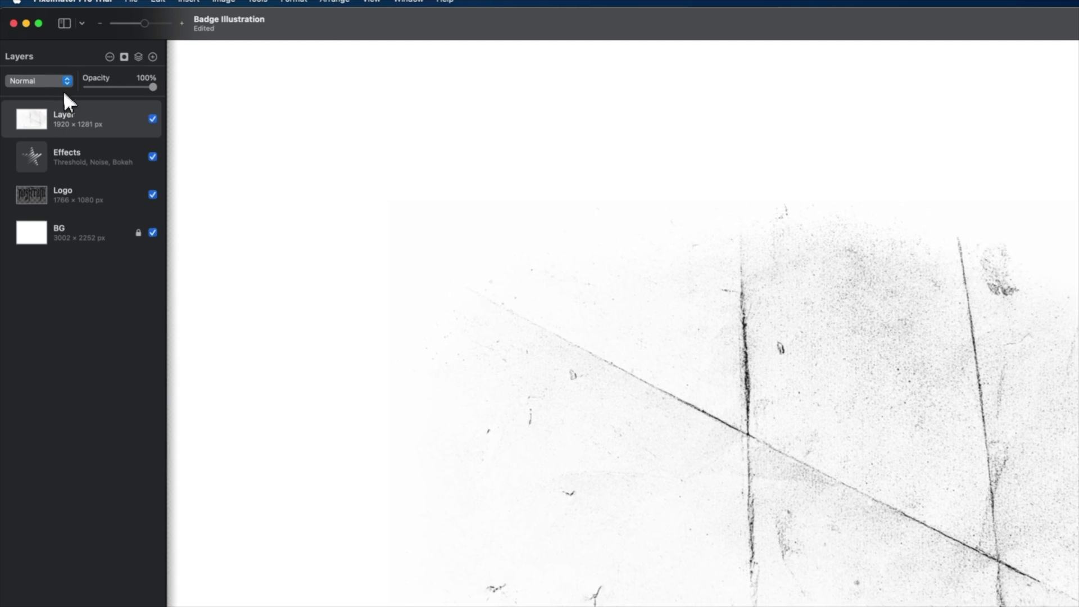
{"action": "left_click", "coordinate": [52, 82]}
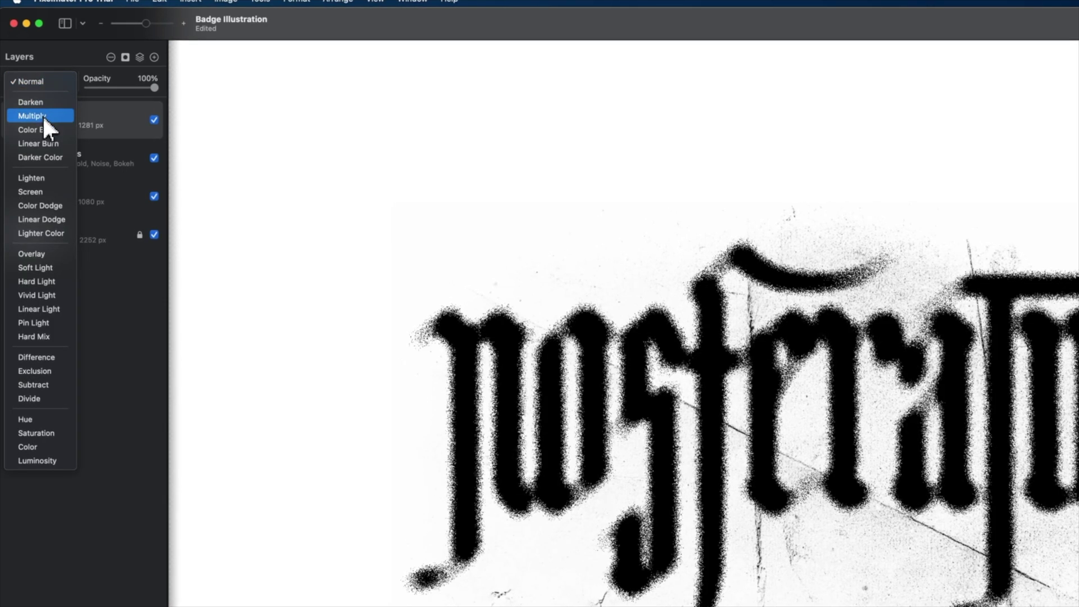
{"action": "left_click", "coordinate": [42, 117]}
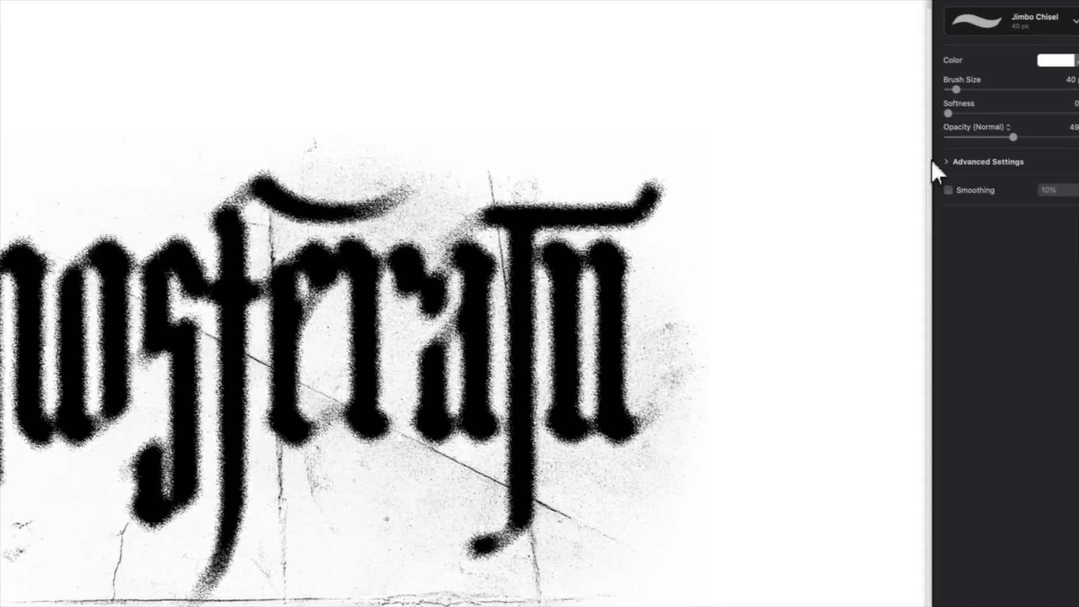
{"action": "key", "text": "v"}
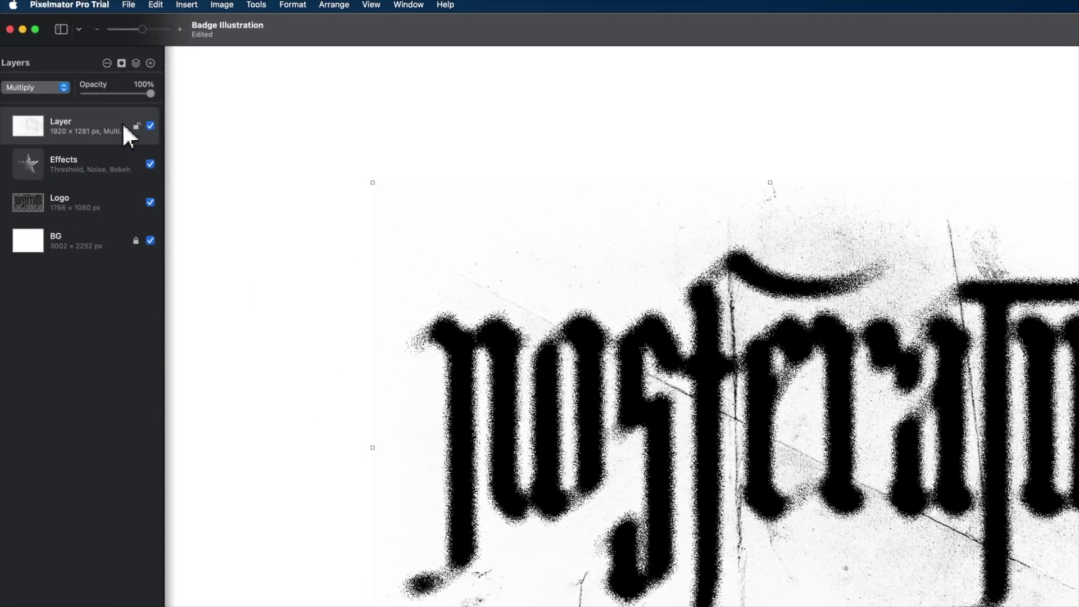
Add an inverted Screen-mode copy of the texture at 43% brightness, then visit the Pixelmator Pro store page
{"action": "key", "text": "super+j"}
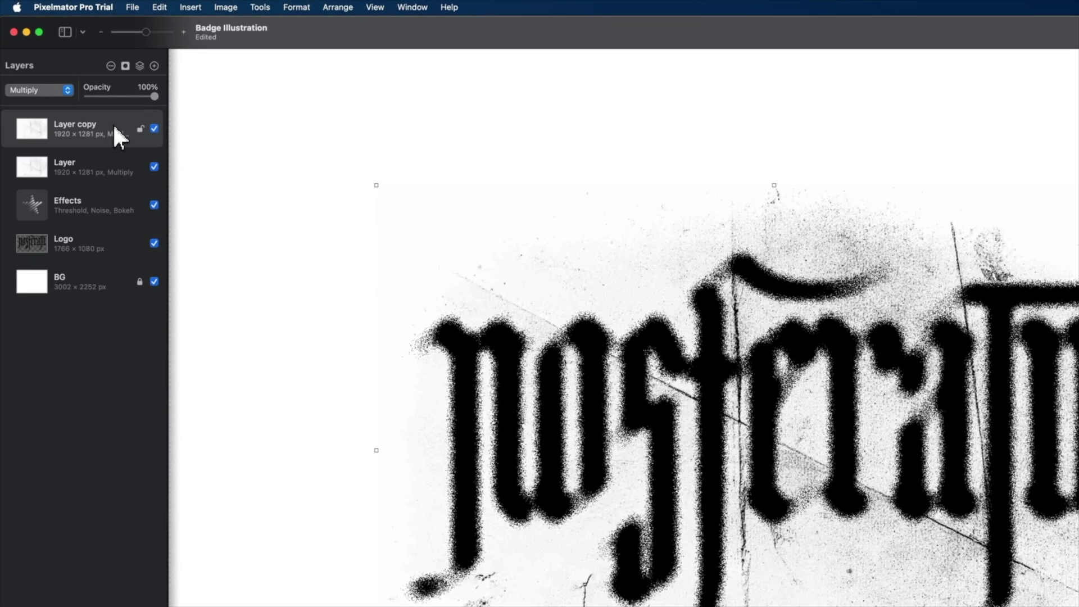
{"action": "key", "text": "super+i"}
{"action": "left_click", "coordinate": [68, 90]}
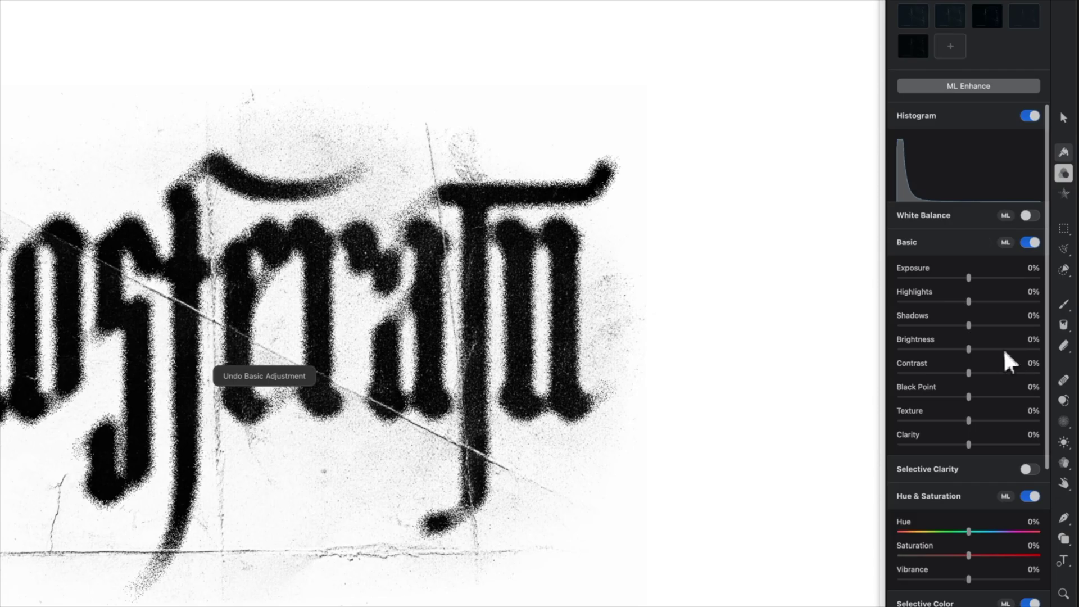
{"action": "mouse_move", "coordinate": [1028, 301]}
{"action": "left_mouse_down"}
{"action": "mouse_move", "coordinate": [1010, 301]}
{"action": "mouse_move", "coordinate": [1027, 302]}
{"action": "left_mouse_up"}
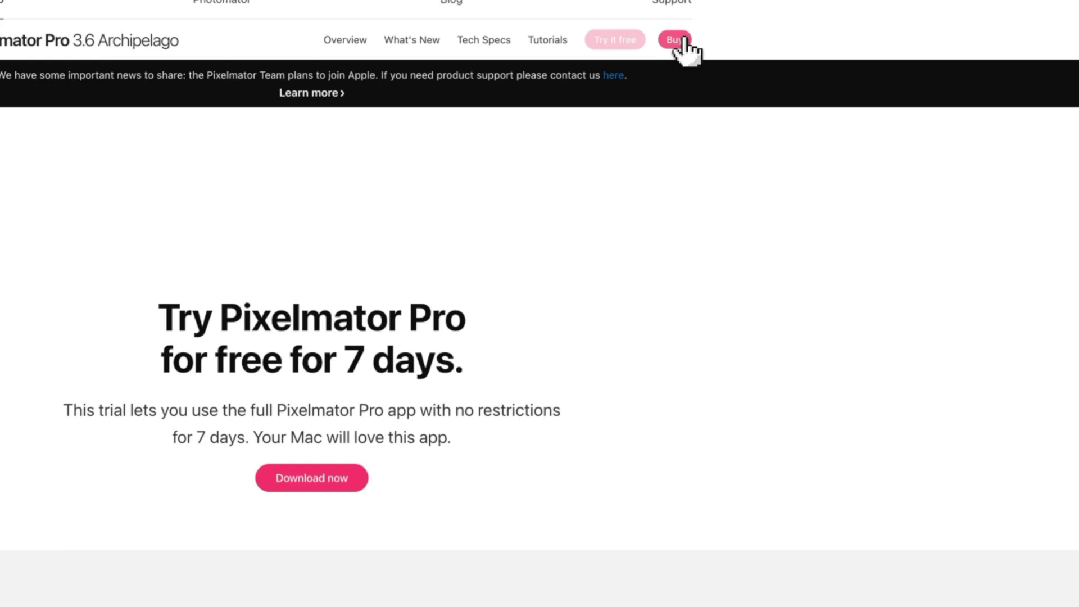
{"action": "left_click", "coordinate": [682, 40]}
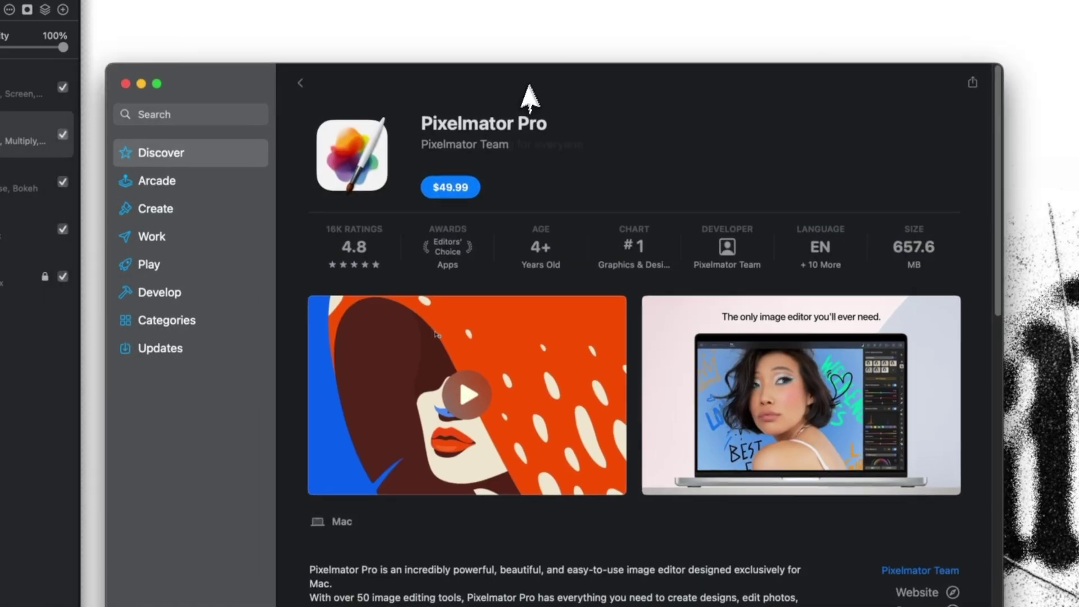
Move the App Store window showing the $49.99 Pixelmator Pro listing aside
{"action": "left_click_drag", "start_coordinate": [524, 96], "coordinate": [621, 79]}
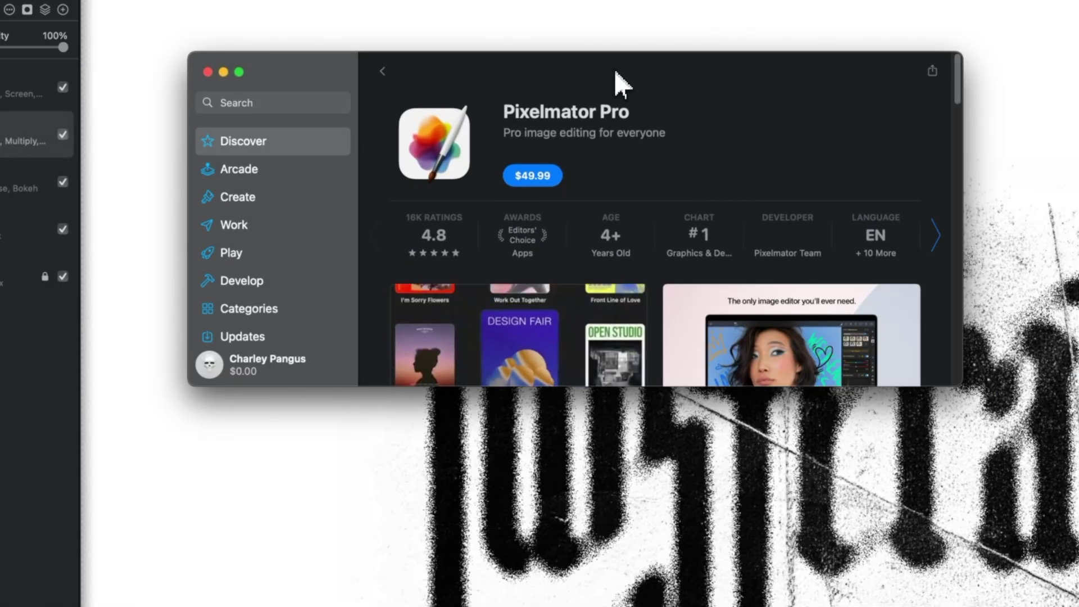